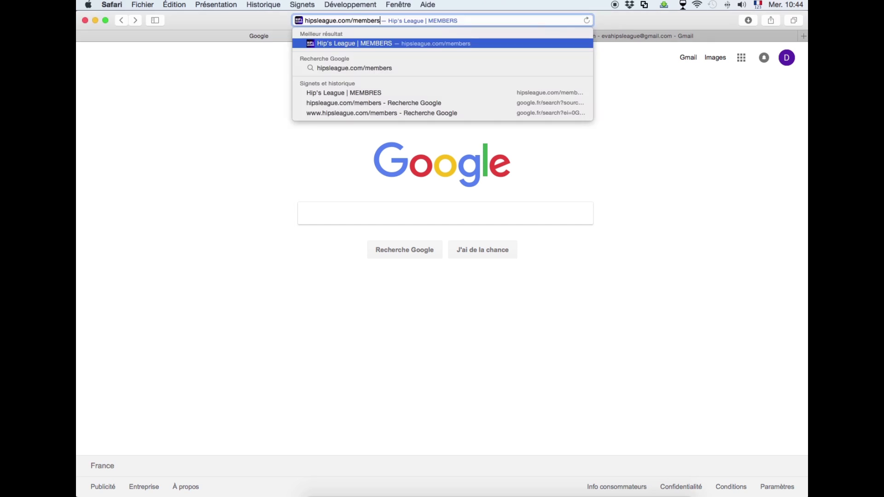
Load hipsleague.com/members and switch the site language to FR.
key(Return)
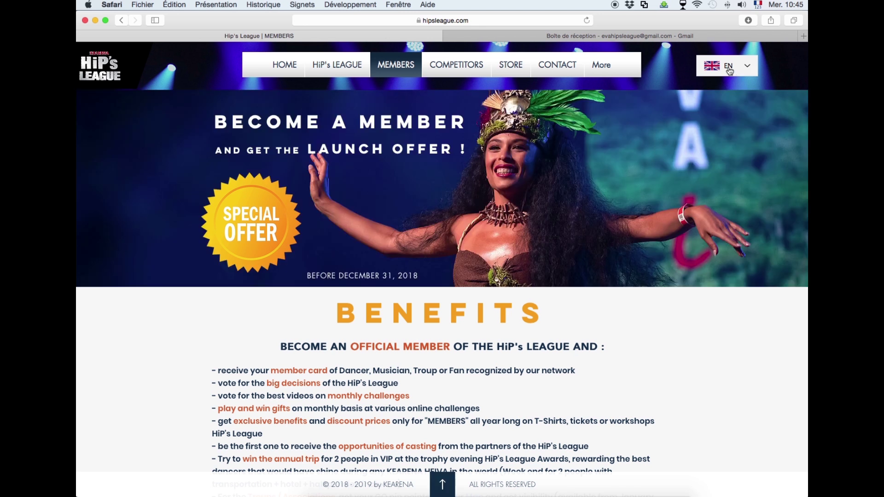
click(748, 67)
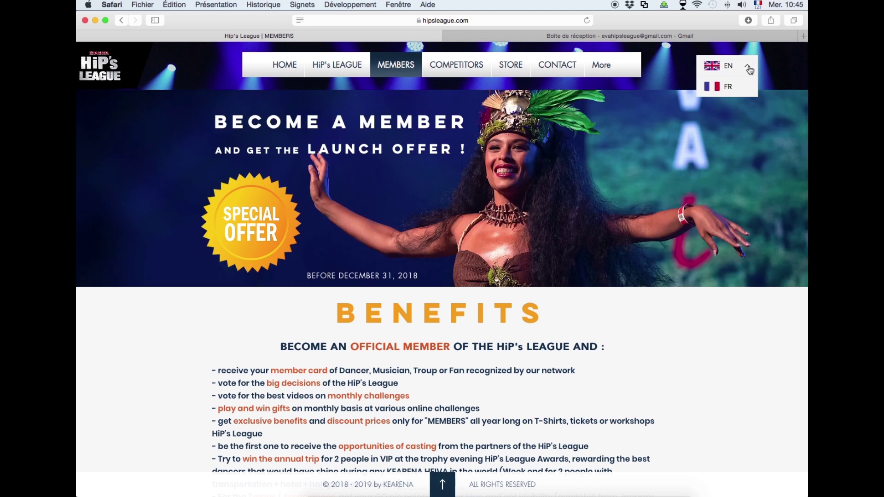
click(722, 85)
Scroll through the Avantages benefits and the 29.99 and 49.99 euro subscription offers.
scroll(696, 171, down, 3)
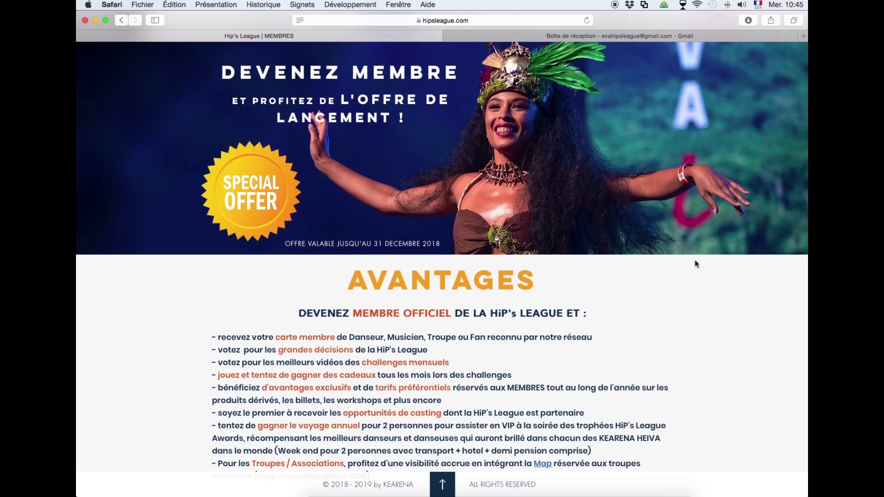
scroll(698, 267, down, 5)
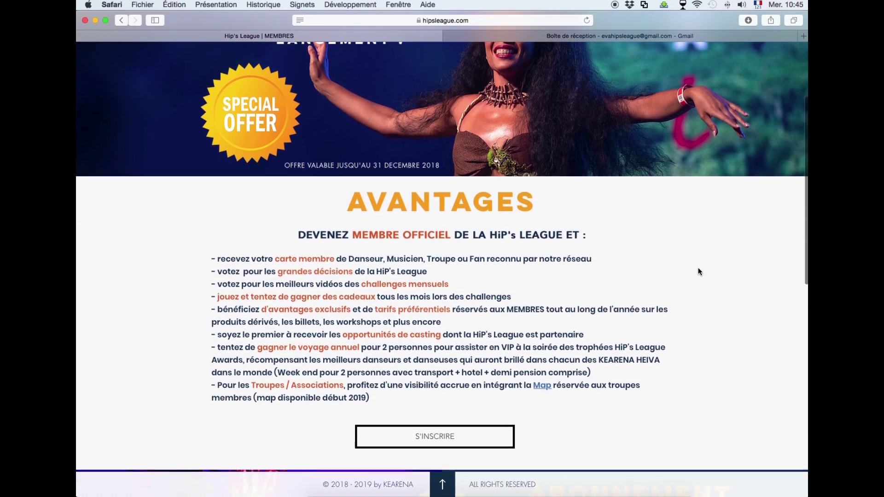
scroll(699, 271, down, 5)
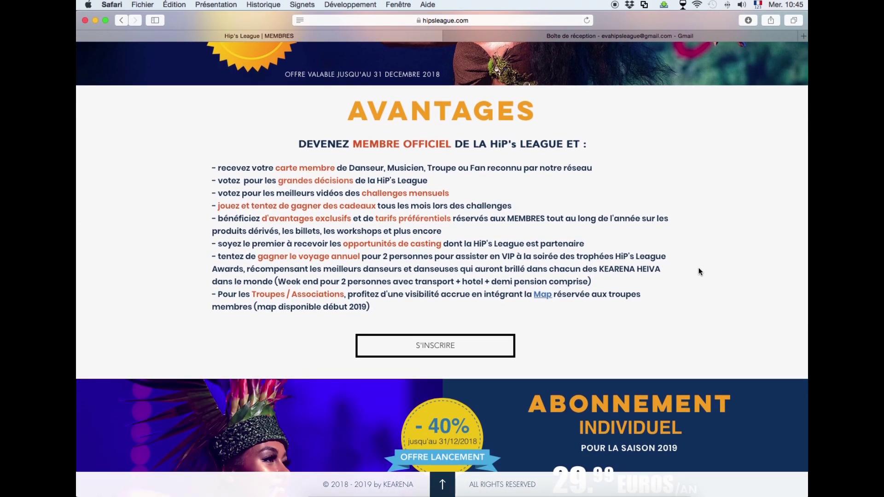
scroll(698, 272, down, 15)
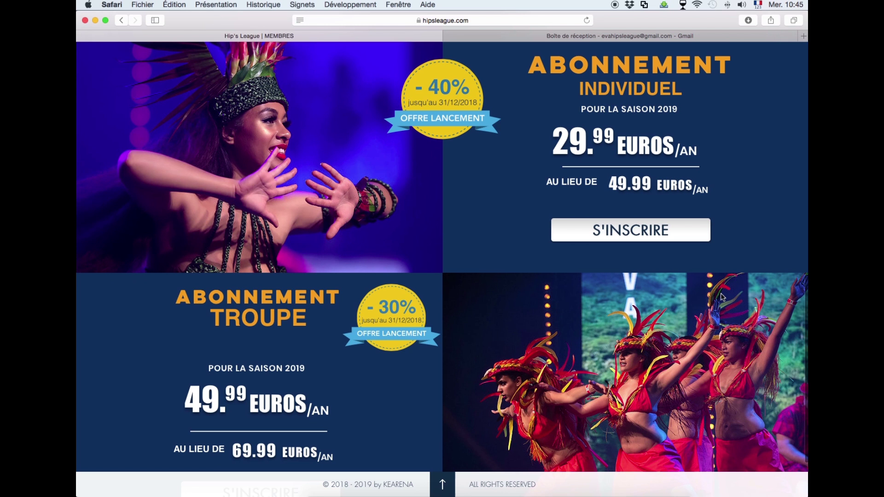
scroll(722, 297, up, 13)
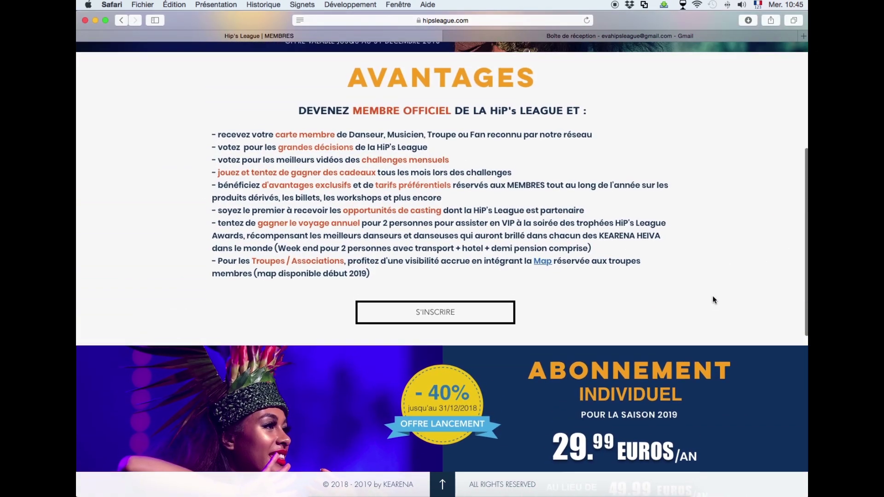
Open the French account-creation and sign-in page through S'INSCRIRE.
click(428, 315)
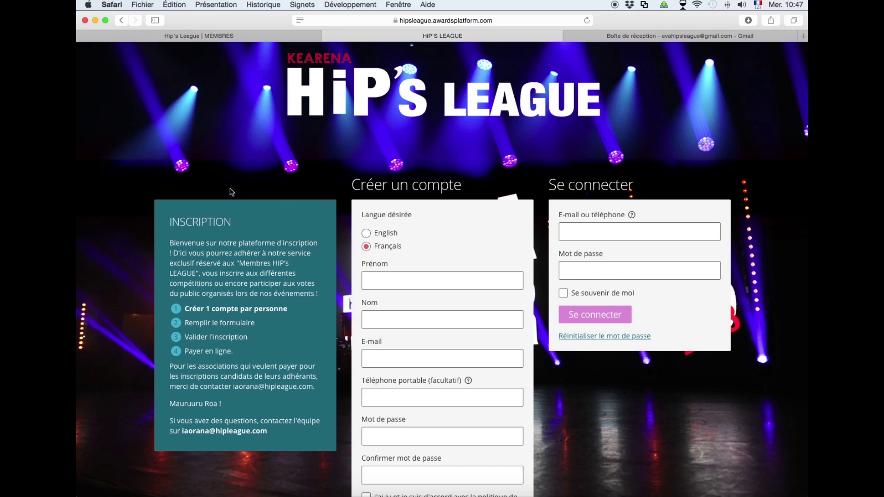
click(111, 5)
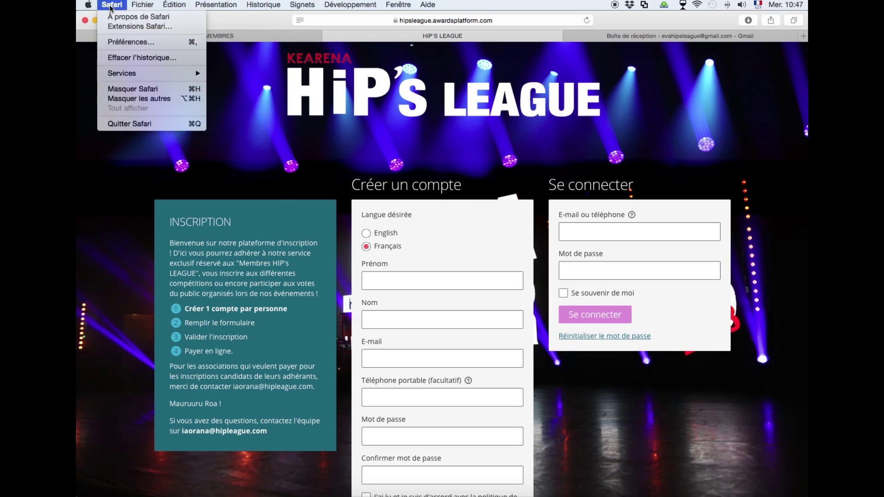
click(120, 43)
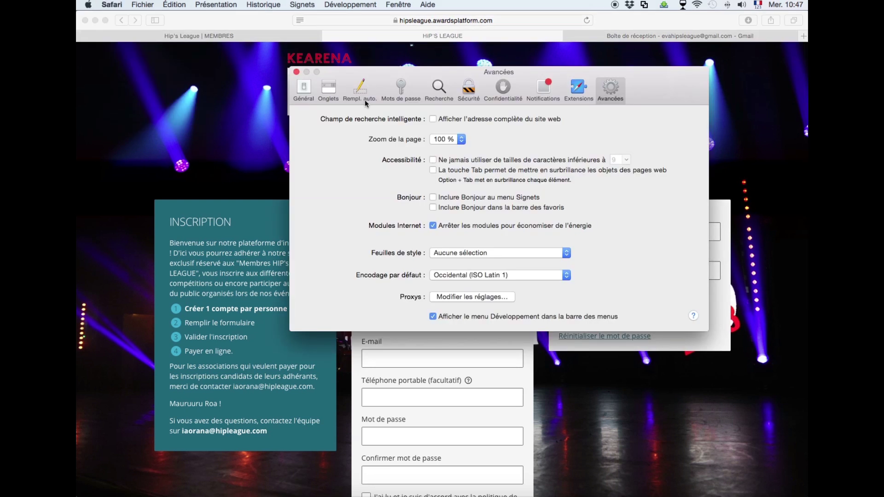
click(617, 94)
click(435, 317)
click(434, 316)
click(297, 73)
Enter the member's first name, last name and account e-mail address.
scroll(601, 441, down, 3)
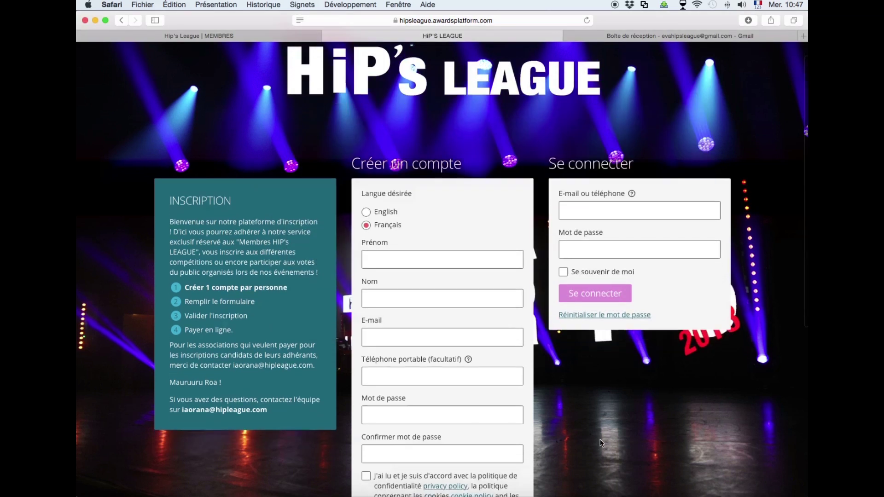
scroll(600, 440, down, 3)
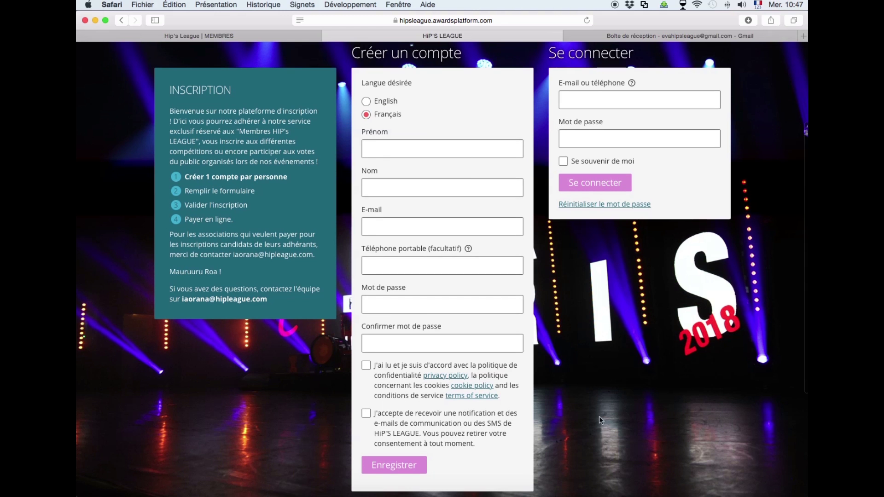
click(411, 153)
text(Eva)
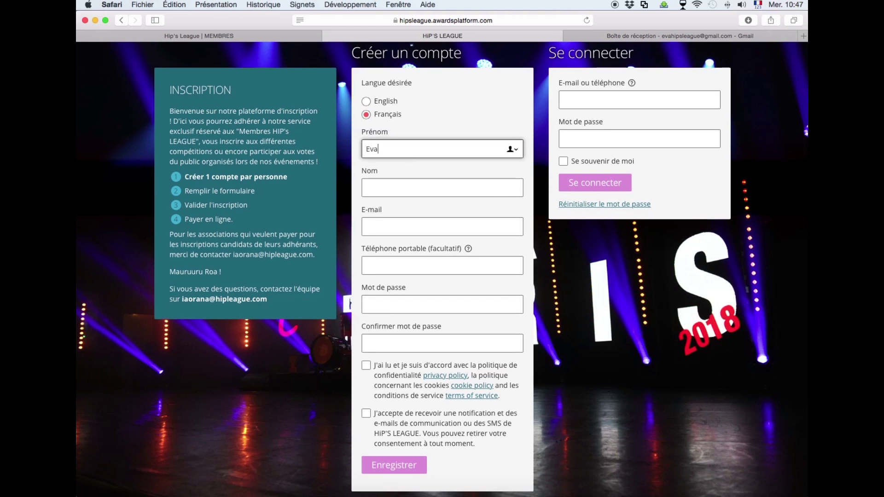
click(426, 183)
text(DUPONT)
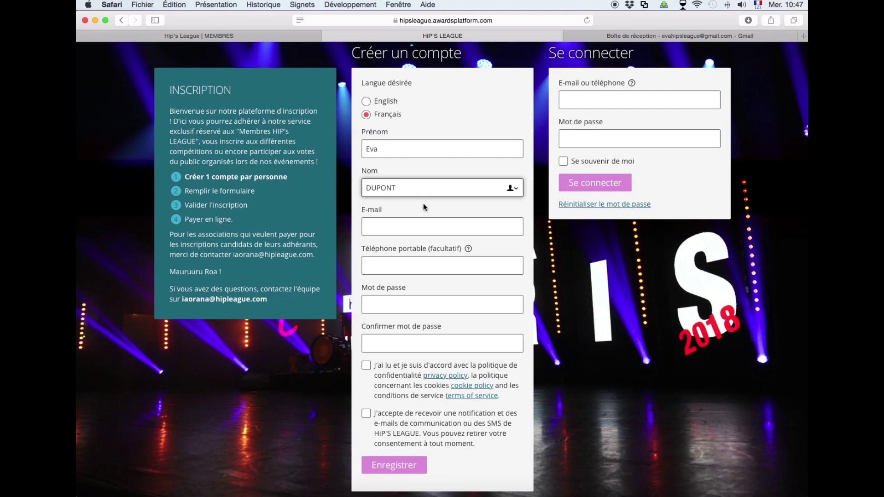
click(407, 230)
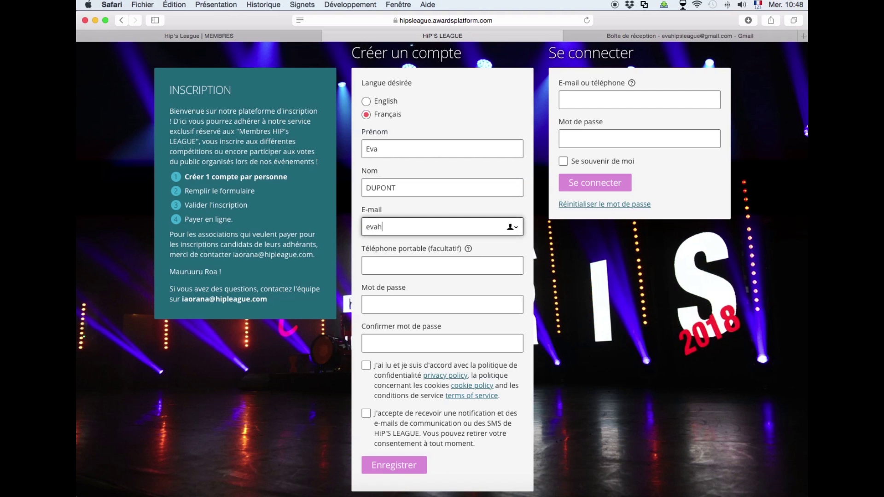
Skip the optional mobile number, then set and confirm the account password.
click(398, 269)
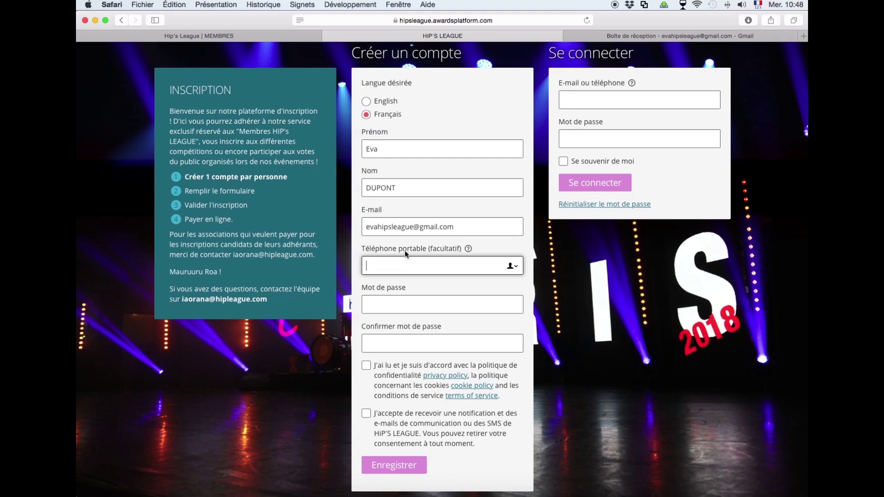
click(384, 307)
text(••••••••••••••)
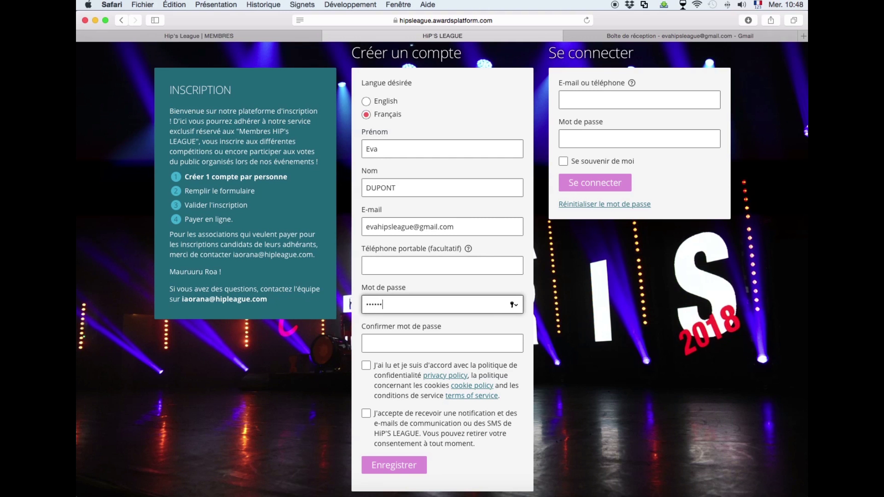
text(••)
click(374, 343)
text(••••••••••••••••)
Accept both consent checkboxes, submit with Enregistrer and save the password in Safari.
click(521, 378)
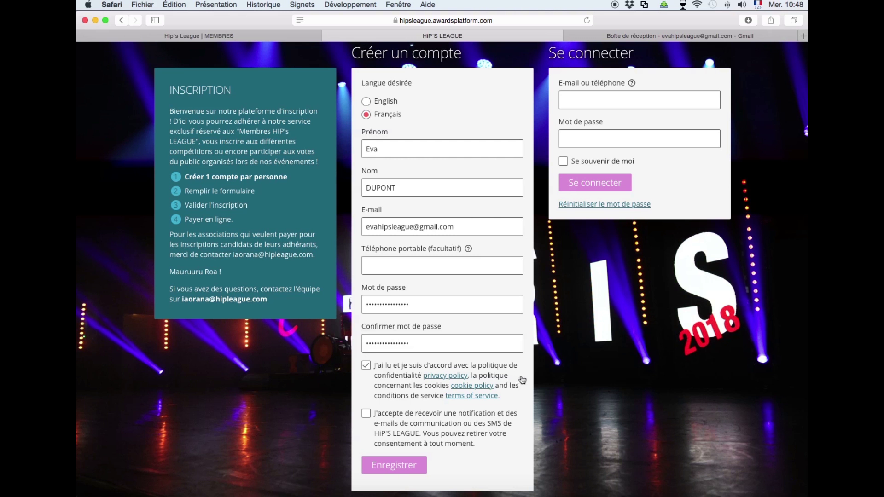
scroll(374, 366, down, 2)
click(366, 369)
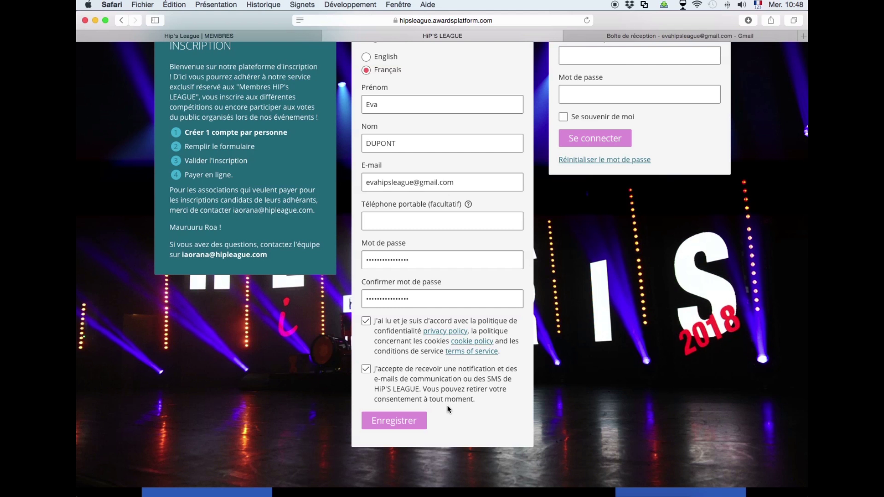
click(396, 422)
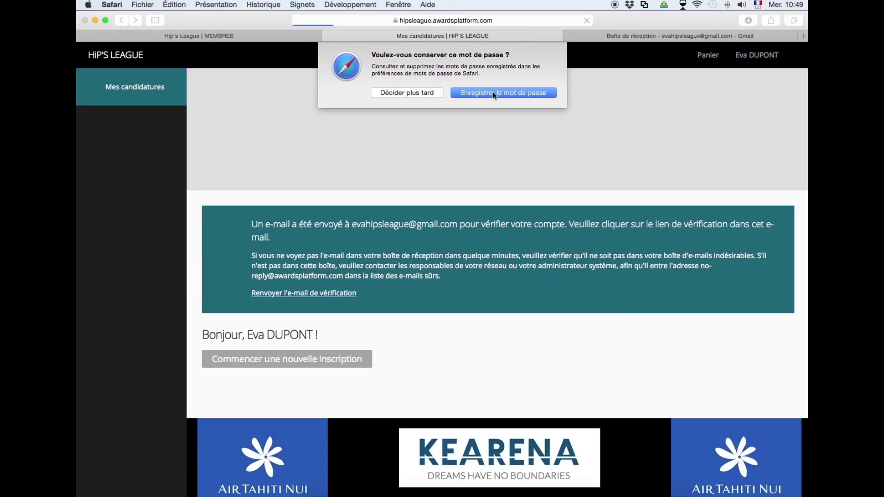
click(493, 92)
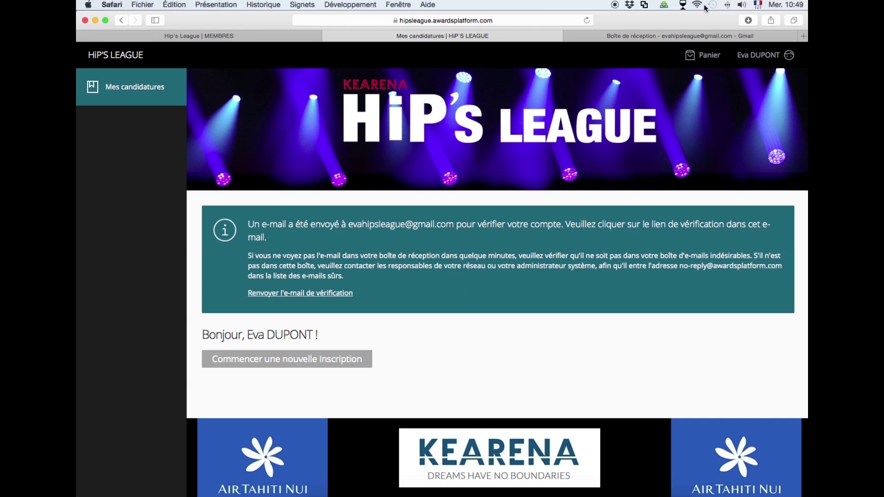
Open the HiP'S LEAGUE 'Confirmation de compte' e-mail in Gmail and follow its confirmation link.
click(688, 37)
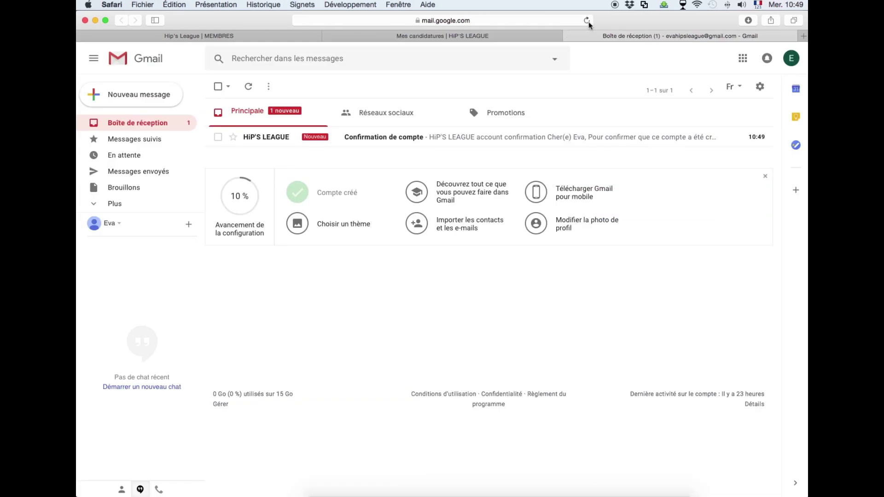
click(267, 139)
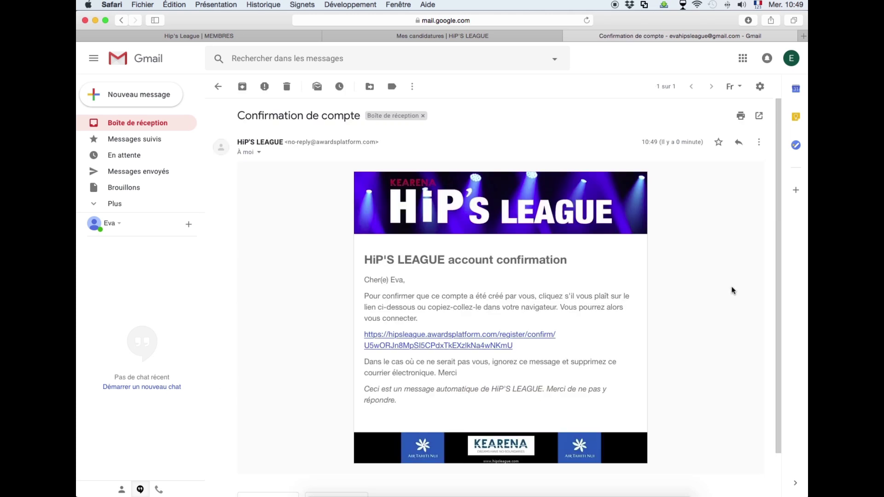
scroll(733, 290, down, 1)
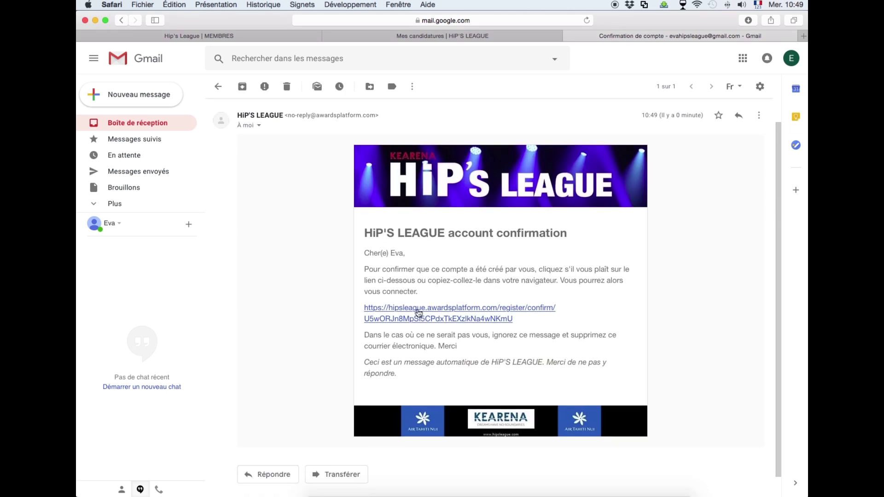
click(419, 311)
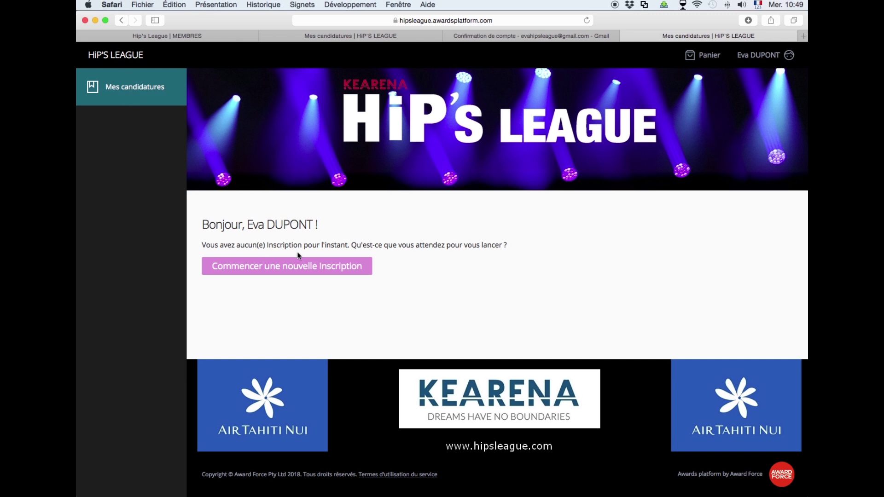
Start an ADHERANT MEMBRE HiP's LEAGUE registration in the 29,99 euro individual category.
click(302, 270)
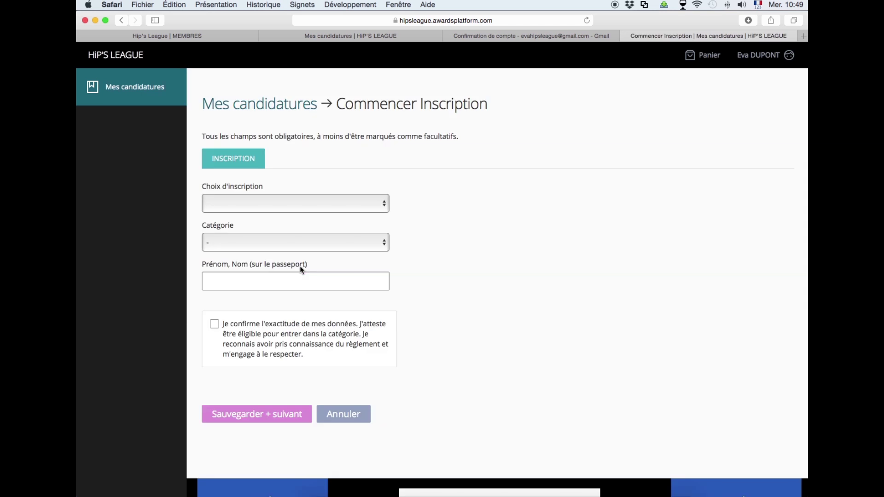
click(384, 204)
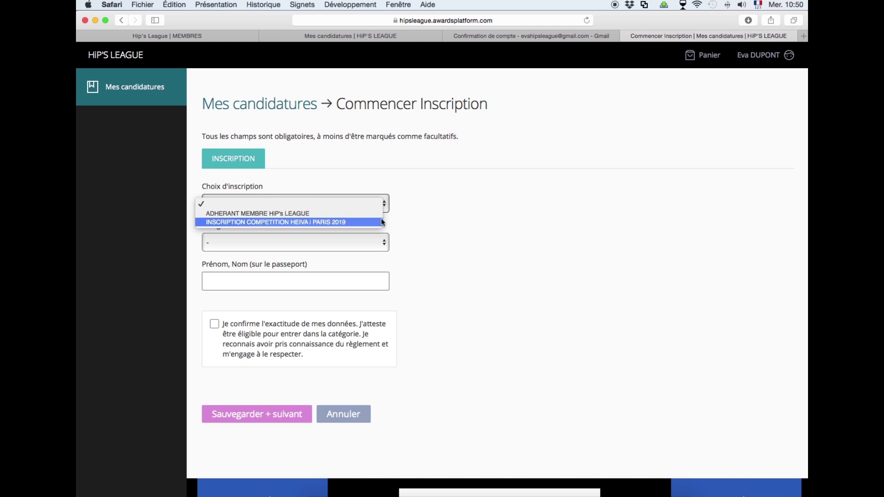
click(381, 214)
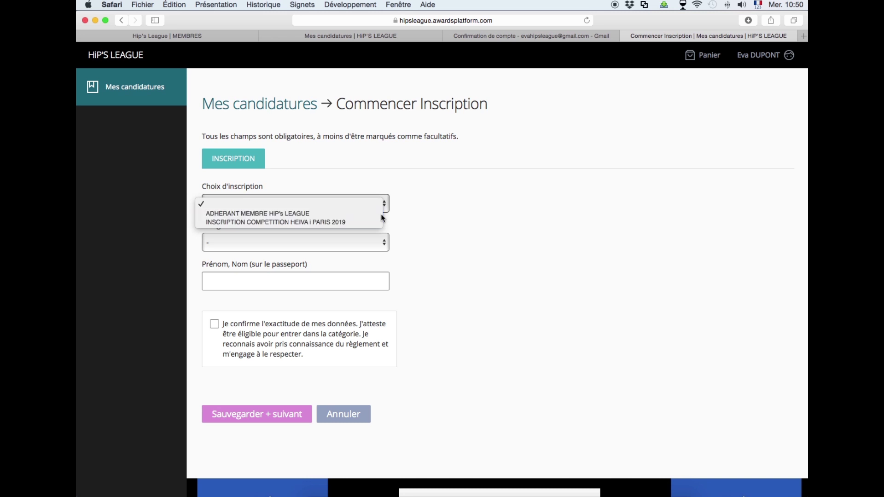
click(386, 242)
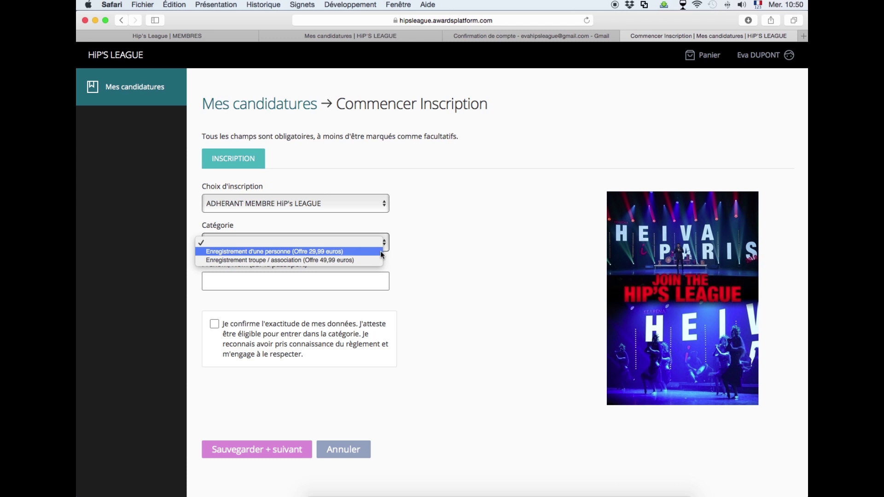
click(381, 250)
Enter the member's full name, tick Femme, Danseur/euse and the accuracy box, then save and continue.
click(282, 281)
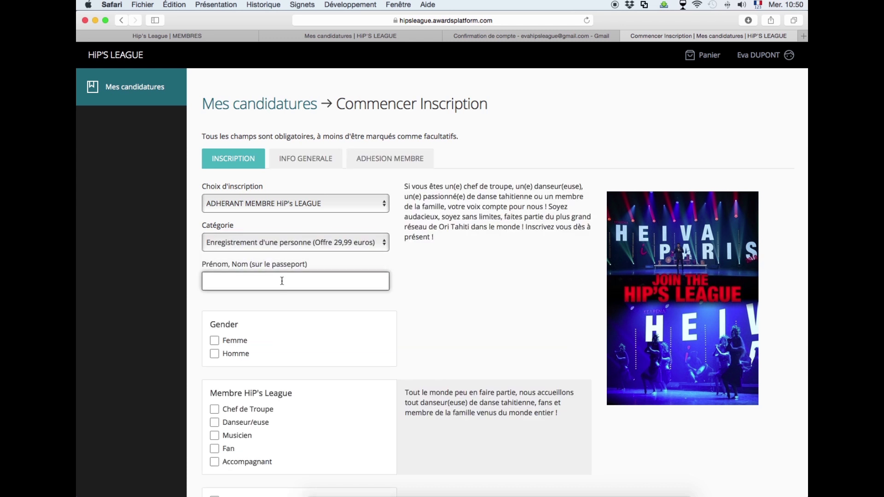
text(Eva DUPONT)
click(457, 311)
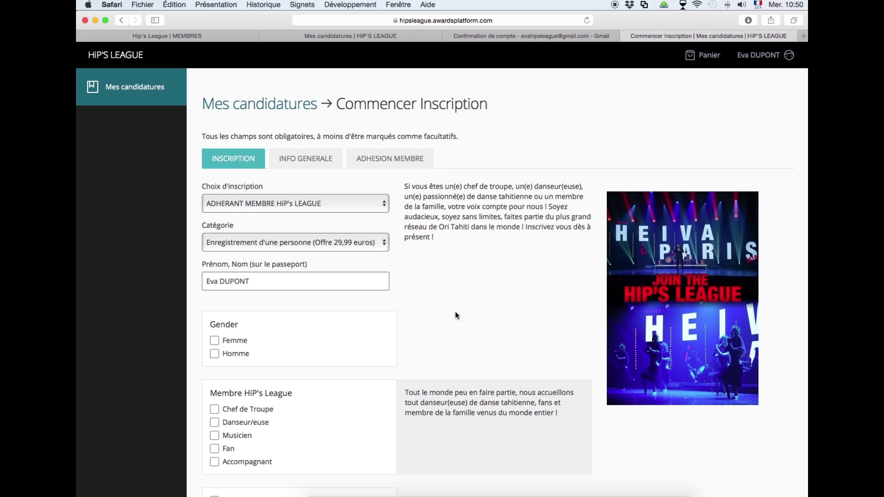
click(214, 340)
scroll(299, 426, down, 3)
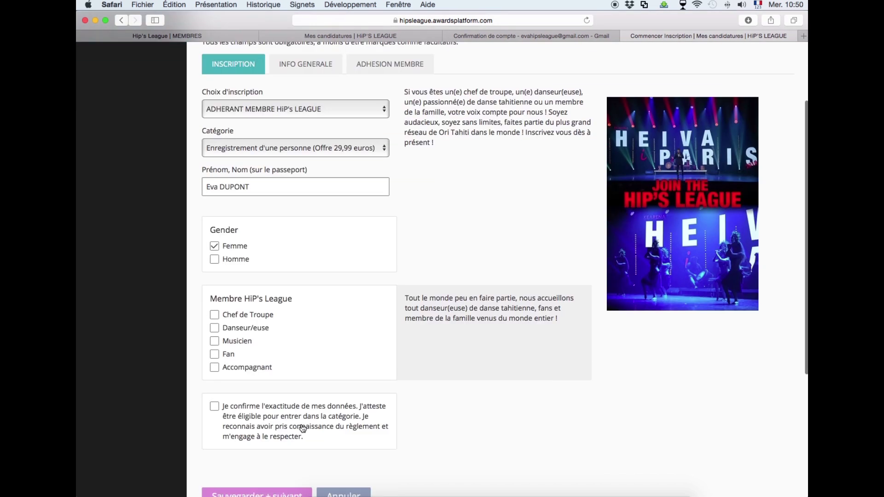
click(214, 328)
scroll(314, 386, down, 1)
click(214, 377)
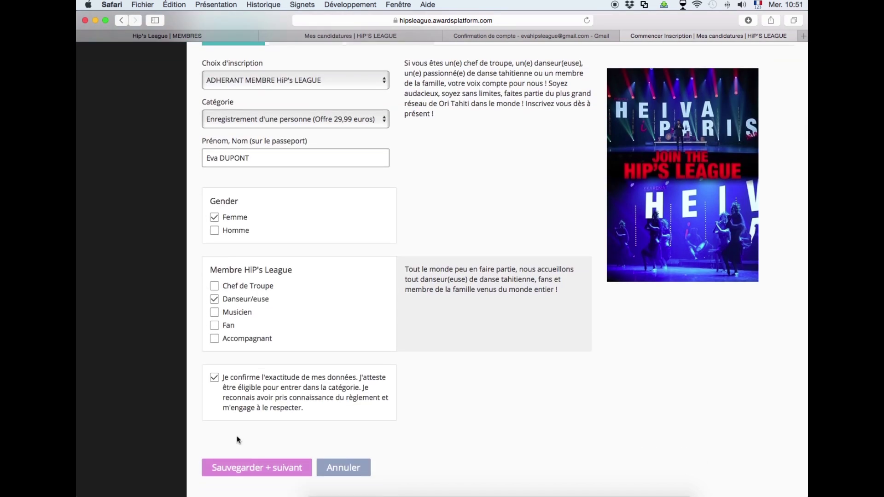
click(261, 469)
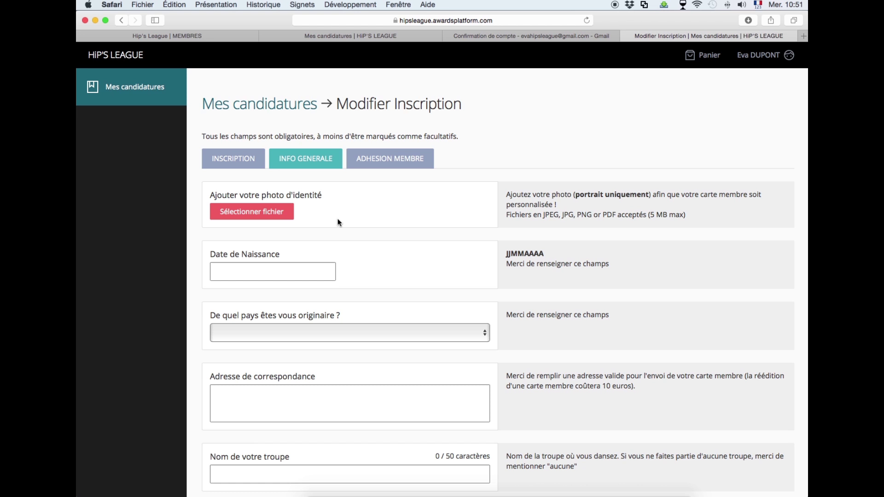
Upload Photo ID Demo HIPsLEAGUE2.jpg from Images as the ID photo.
click(267, 214)
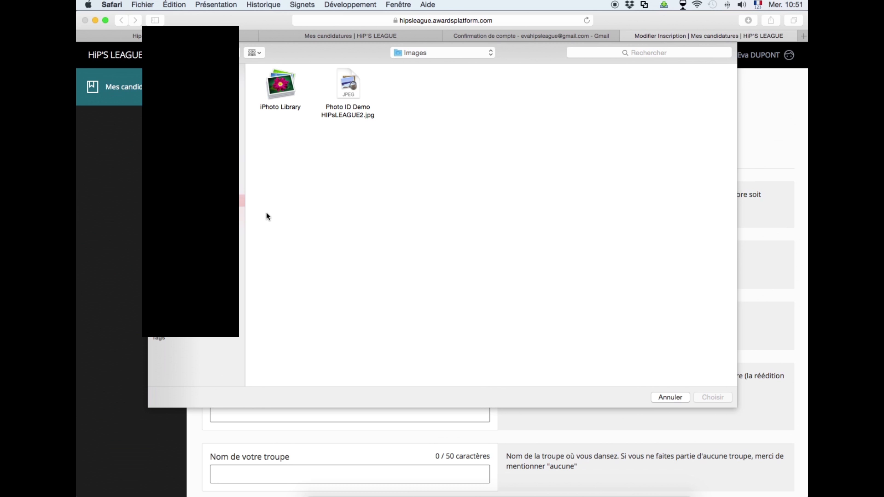
click(347, 93)
click(720, 399)
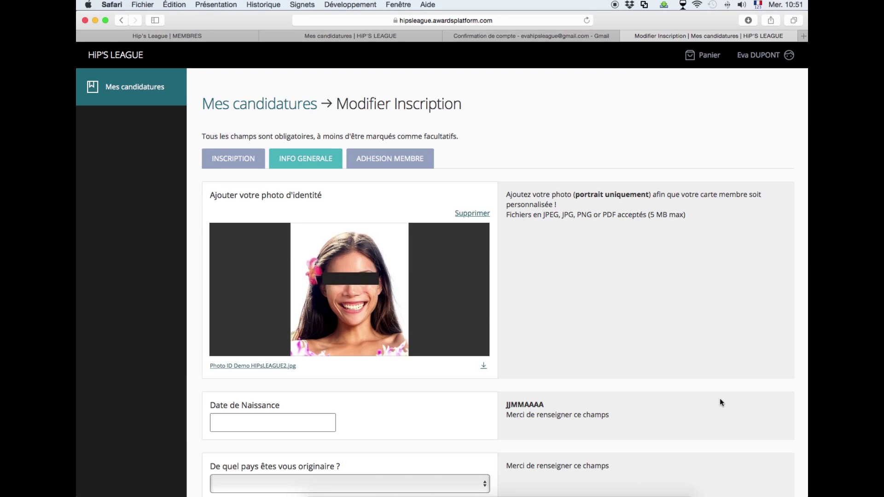
Select the default date in the Date de Naissance field.
scroll(719, 400, down, 5)
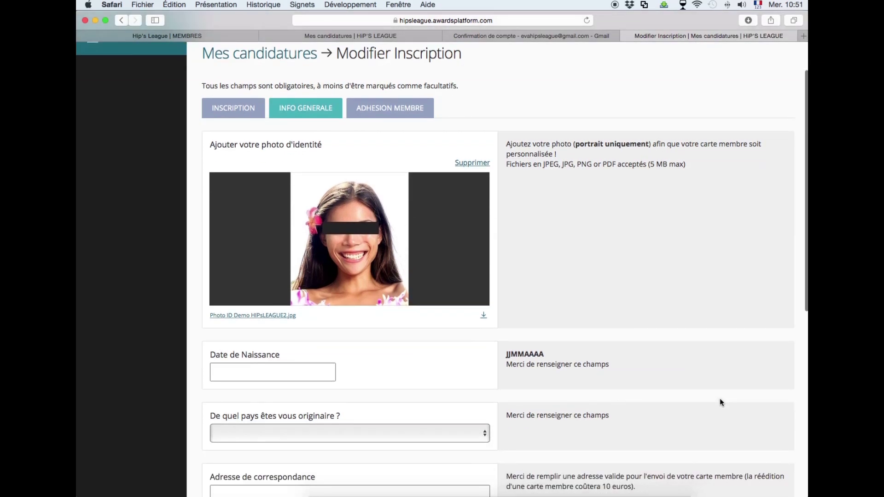
click(244, 195)
drag(257, 193, 196, 192)
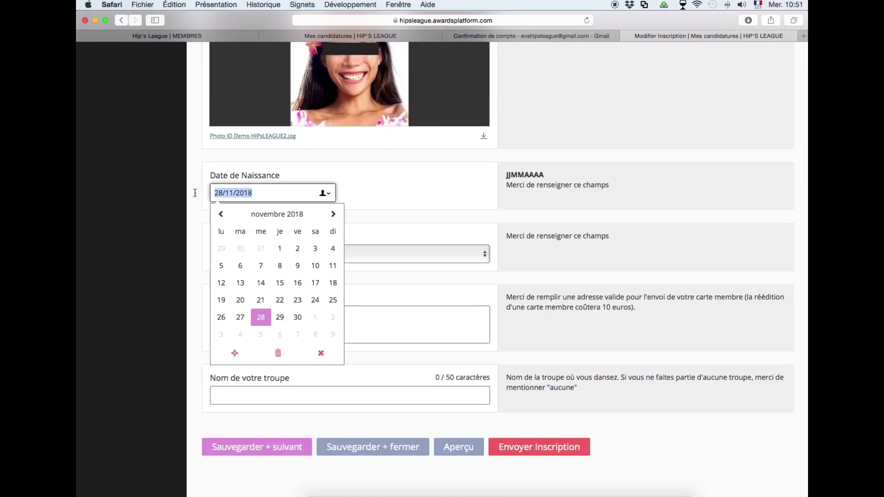
Mistakenly enter 26/07/1890, clear it, and pick 28 November 2018 from the calendar.
key(BackSpace)
text(26071890)
click(411, 196)
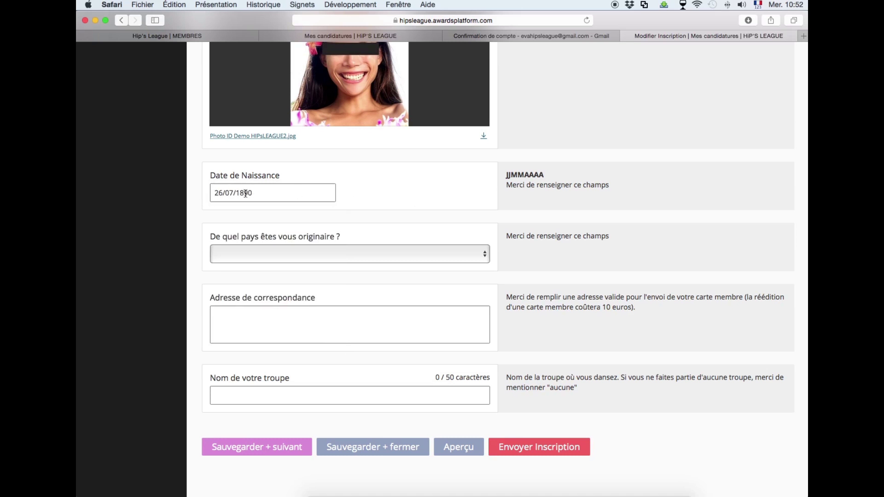
drag(256, 193, 207, 191)
key(BackSpace)
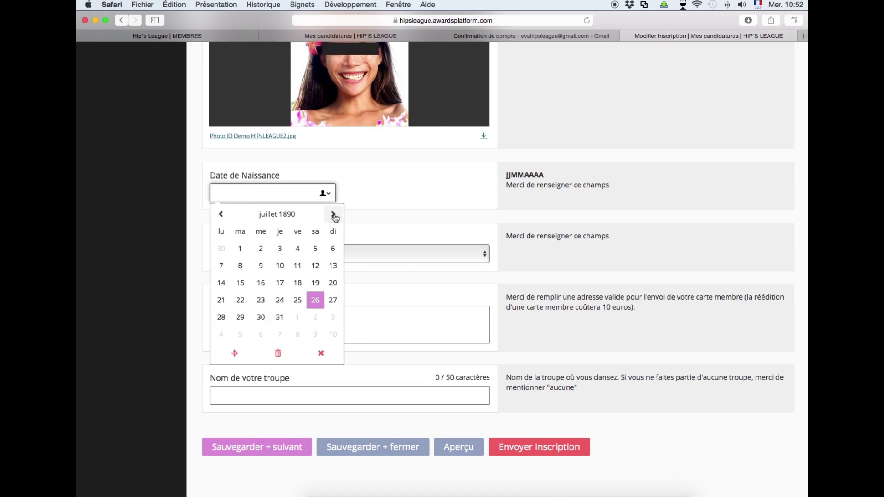
click(272, 216)
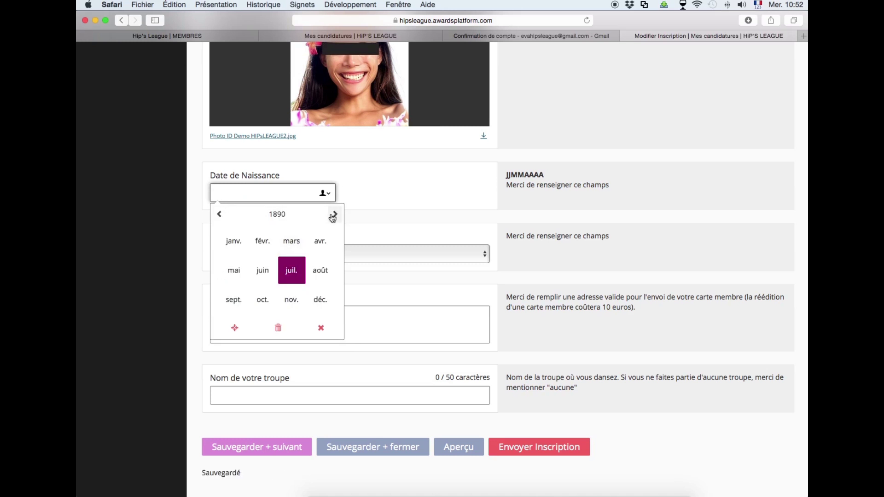
click(271, 215)
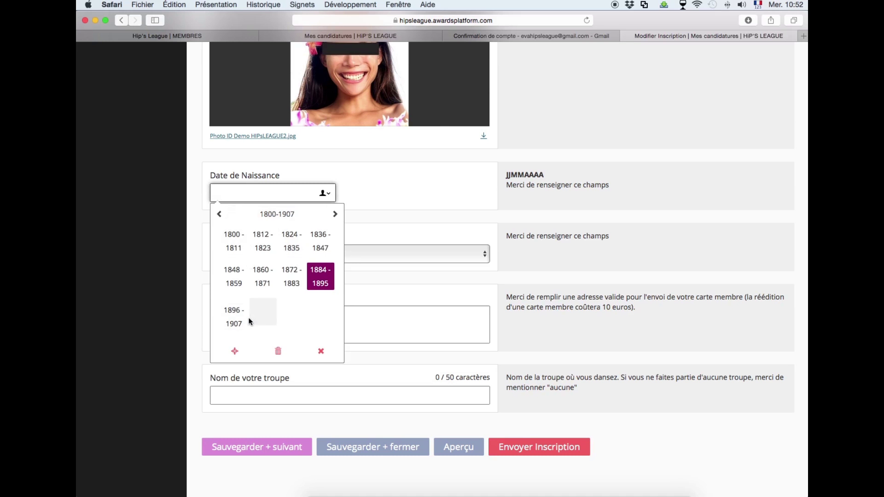
double_click(335, 215)
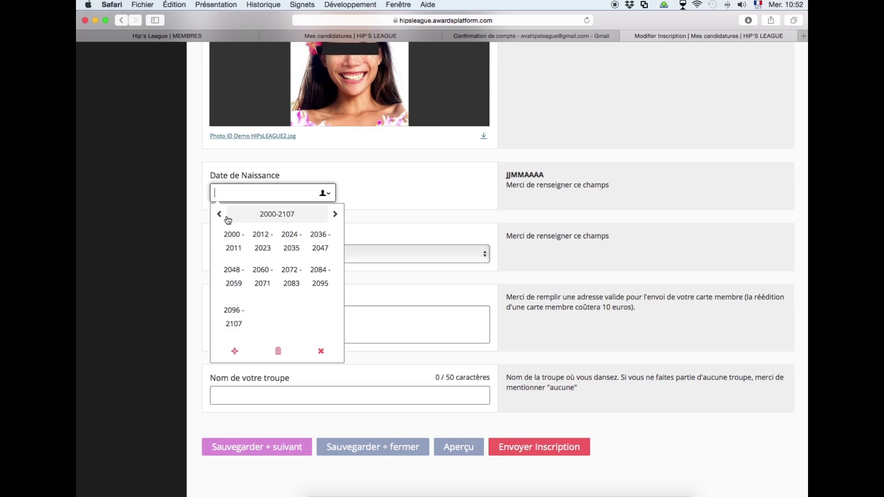
click(263, 252)
click(292, 273)
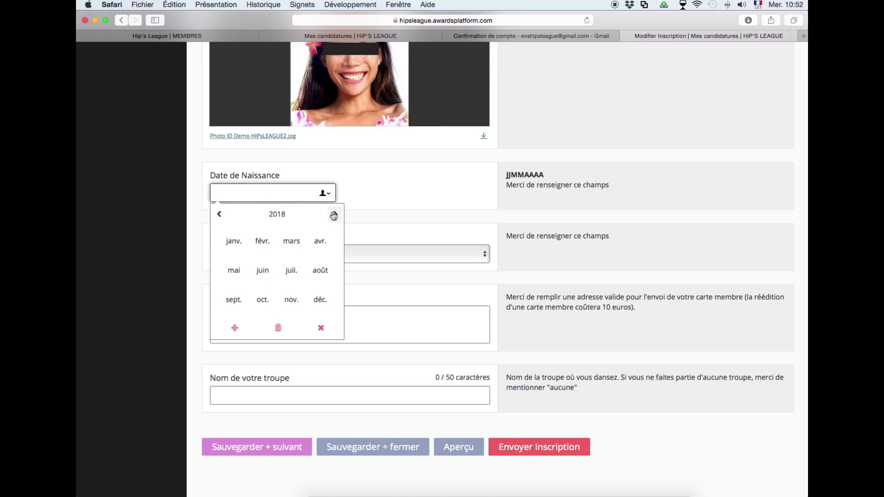
click(290, 300)
click(261, 317)
click(267, 193)
drag(267, 193, 213, 192)
key(BackSpace)
text(26071990)
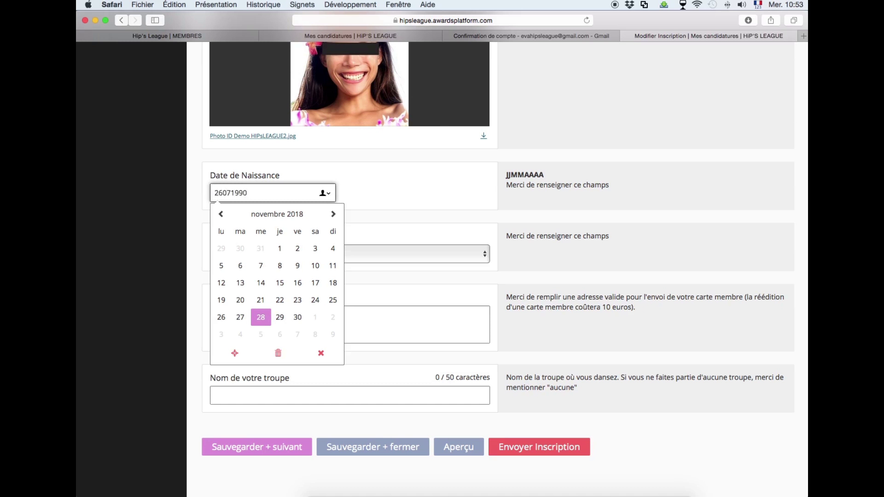
click(411, 189)
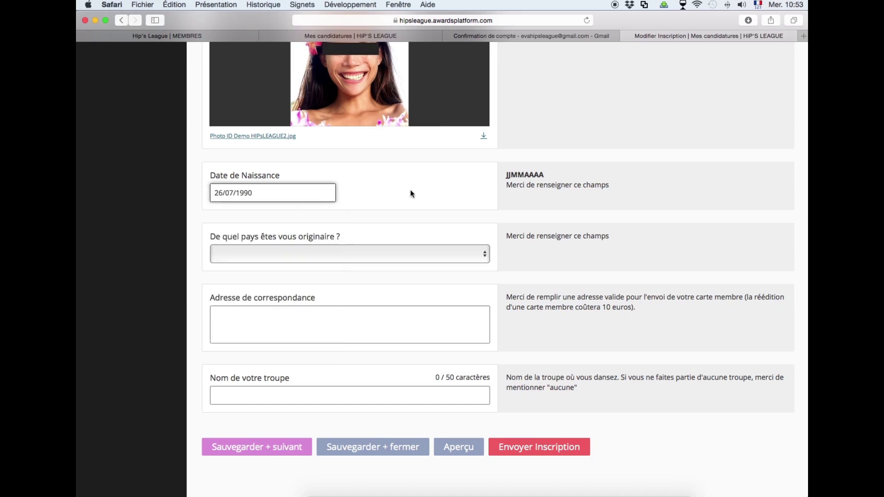
click(374, 249)
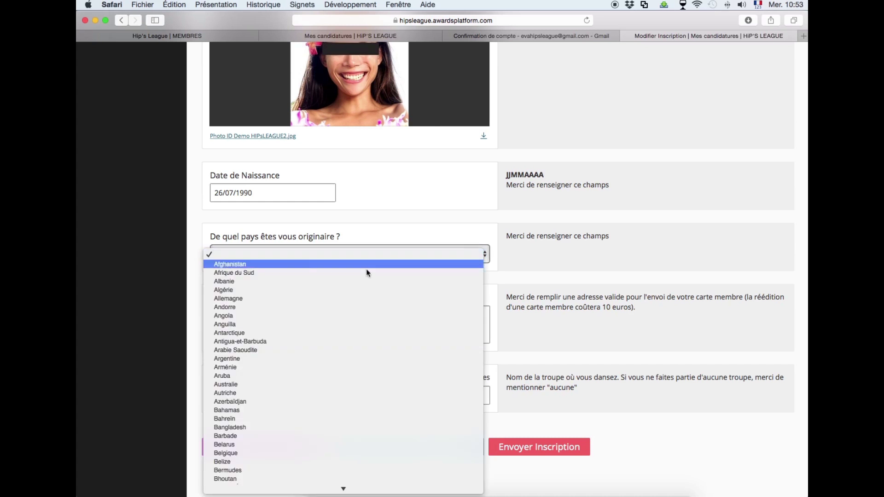
scroll(360, 351, down, 10)
scroll(360, 352, down, 3)
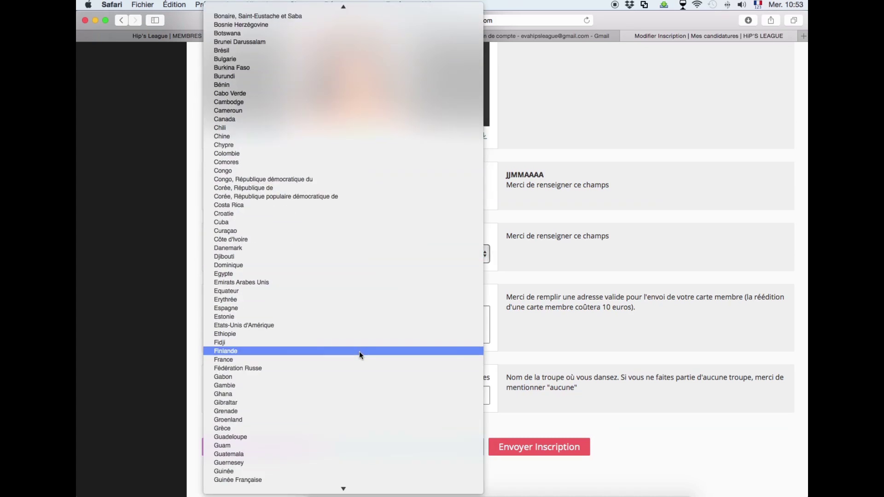
click(359, 352)
click(277, 315)
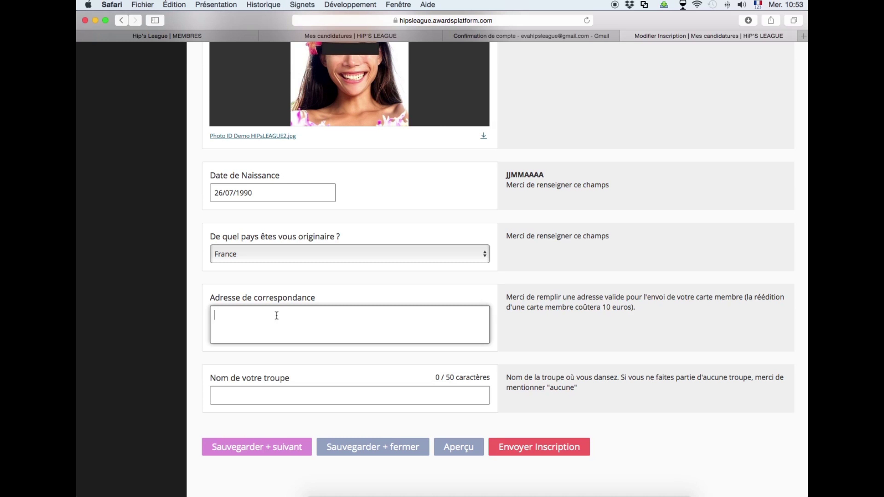
Enter 'aucune' as the troupe name and save the Info Générale step.
click(349, 394)
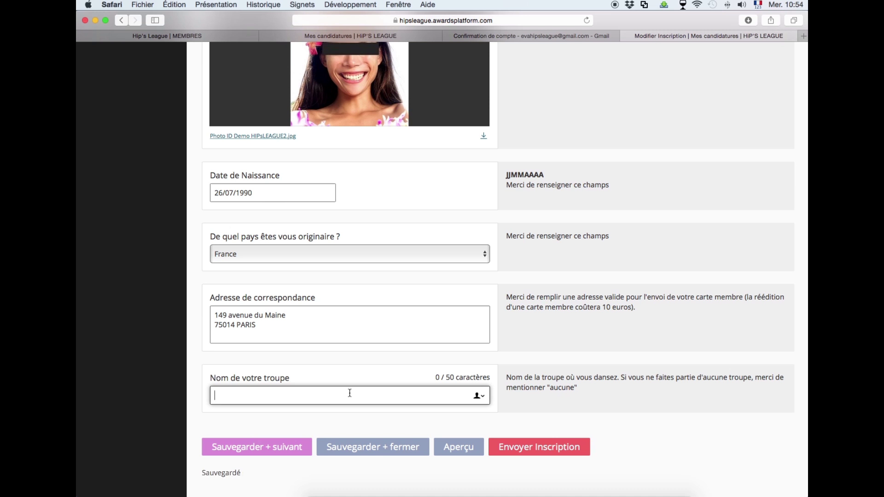
text(aucune)
click(625, 416)
scroll(626, 417, up, 3)
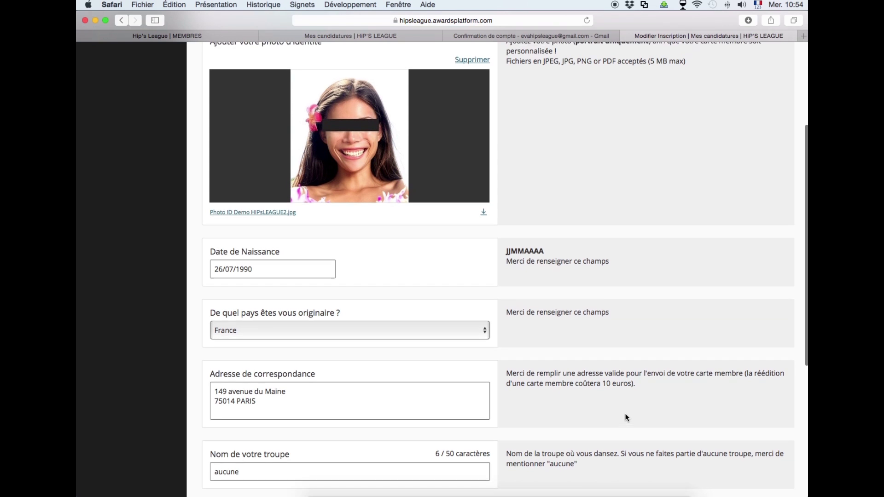
scroll(626, 416, down, 3)
click(279, 411)
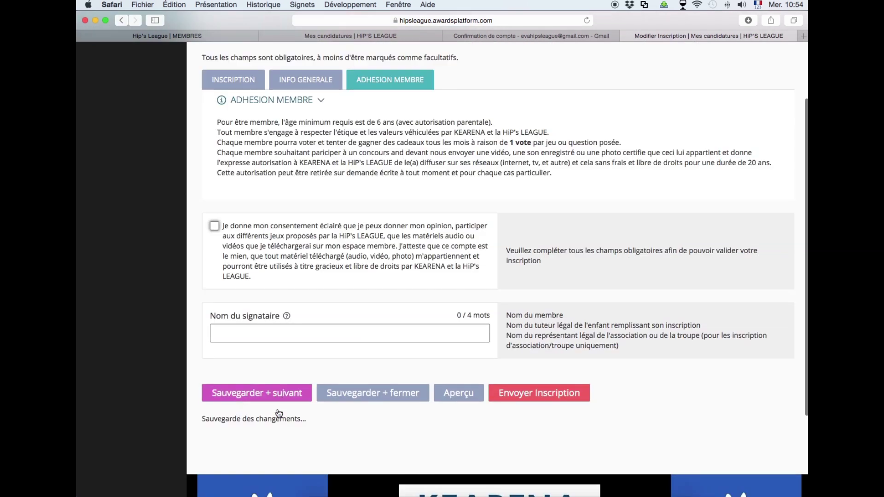
Tick the consent box, sign with the member's name and save the Adhésion Membre step.
scroll(524, 140, up, 3)
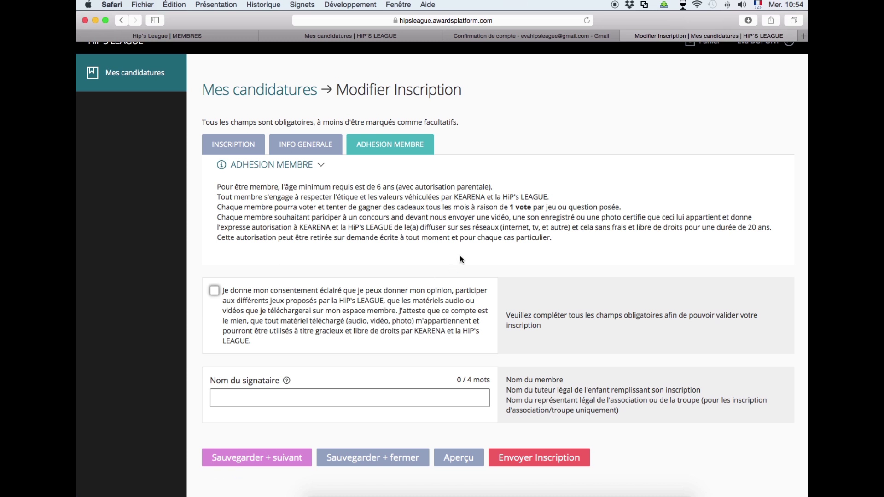
click(214, 291)
click(239, 400)
text(Eva DUPONT)
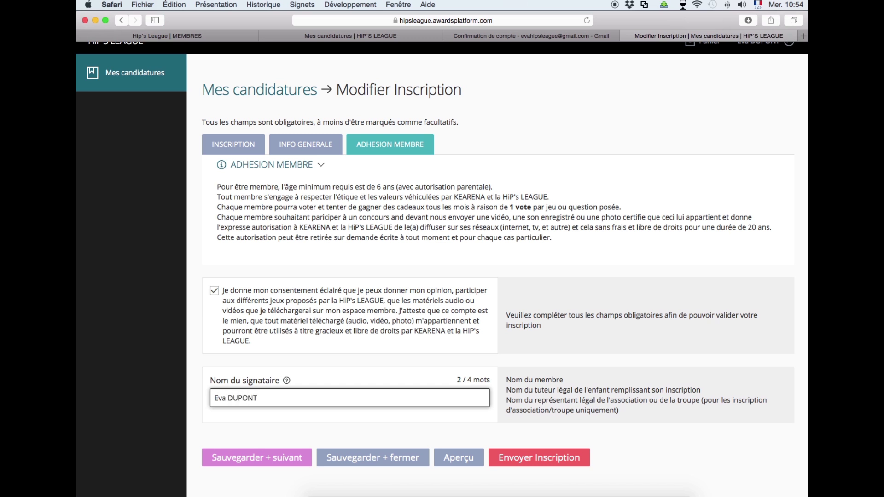
click(325, 425)
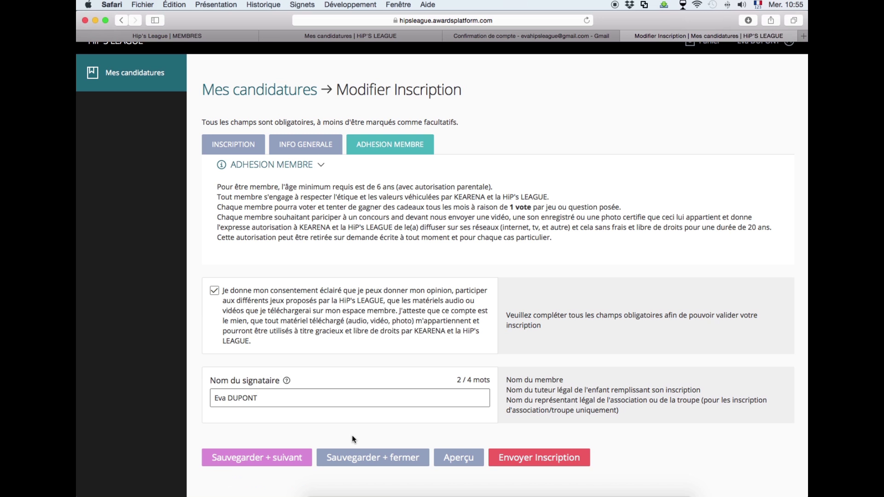
click(275, 462)
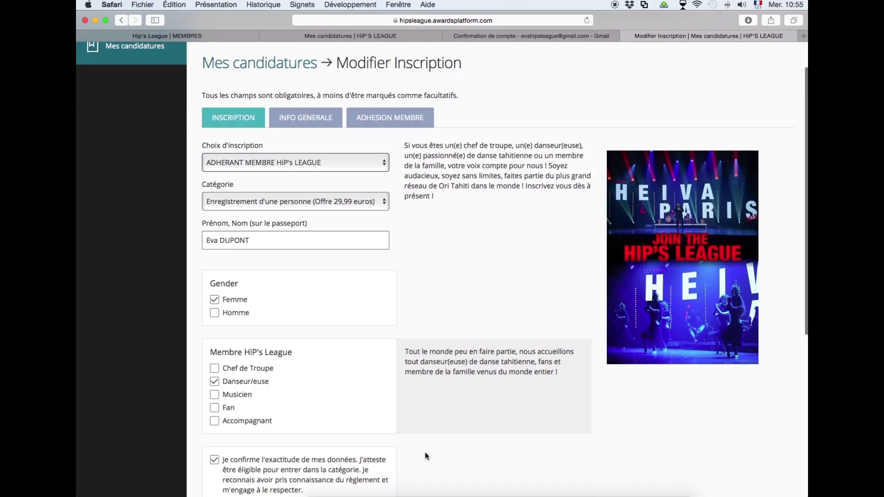
Preview the complete registration, return to the form and use Sauvegarder + fermer.
scroll(424, 456, down, 5)
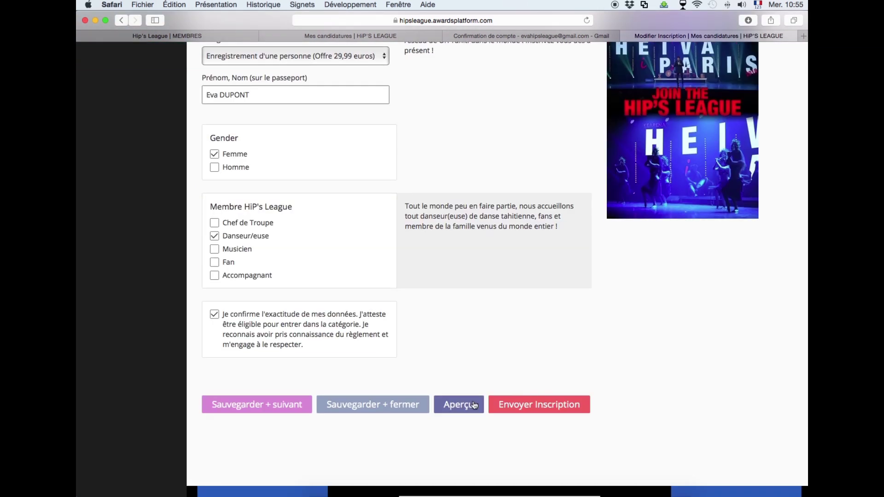
click(474, 406)
scroll(479, 404, down, 2)
scroll(479, 404, down, 9)
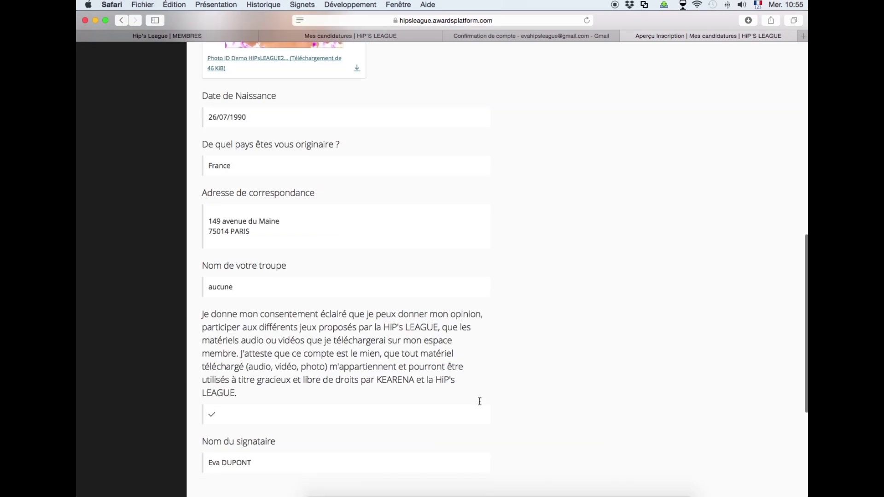
scroll(479, 401, down, 3)
click(223, 449)
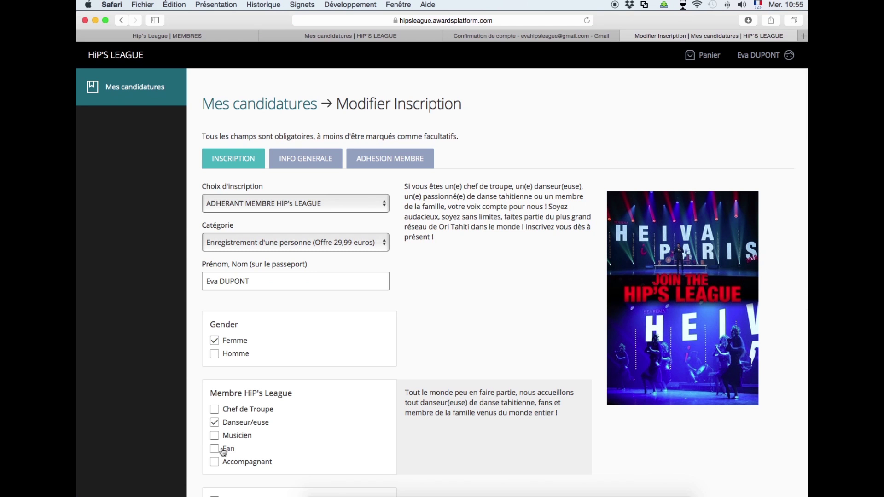
scroll(223, 451, down, 5)
click(380, 444)
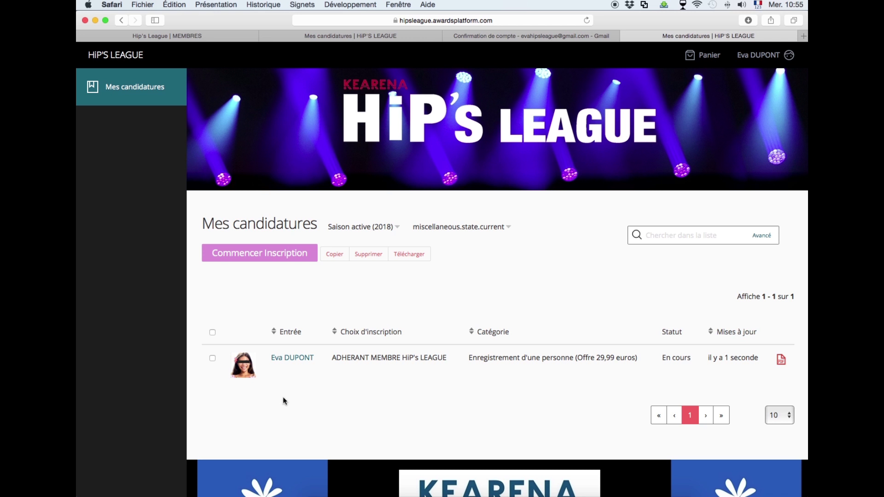
Reopen the in-progress application from Mes candidatures and send it with Envoyer Inscription.
click(292, 359)
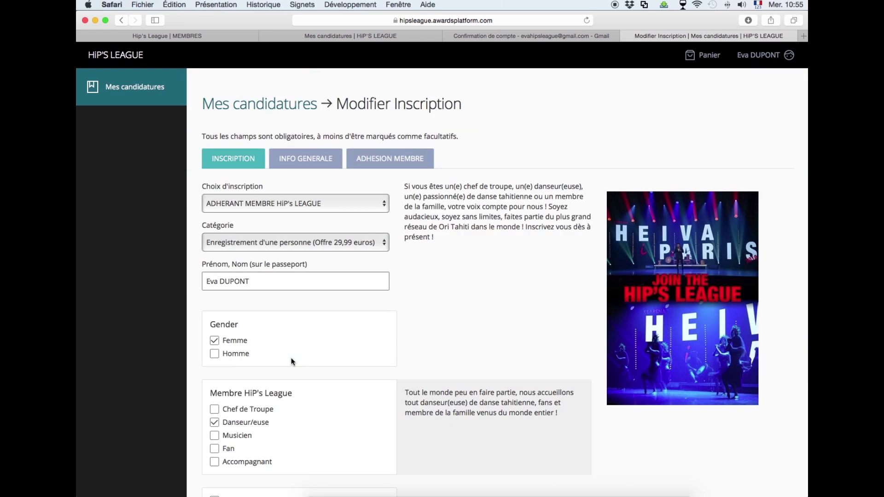
scroll(292, 368, down, 4)
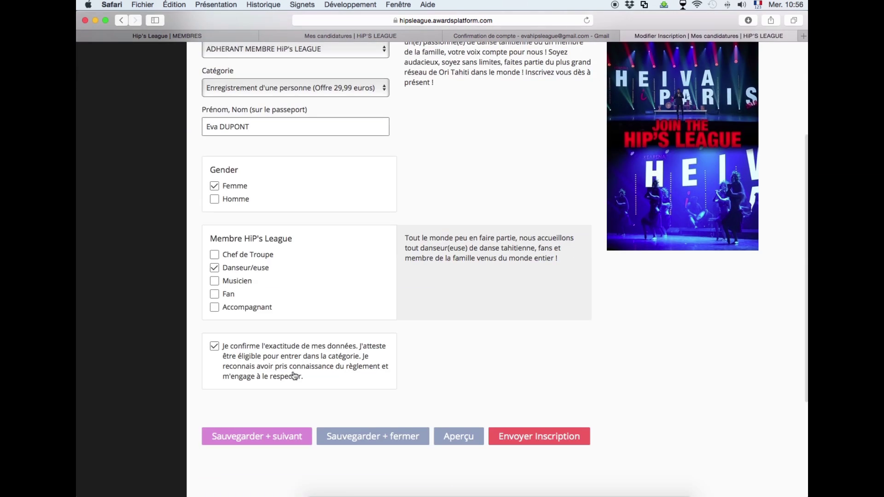
click(529, 441)
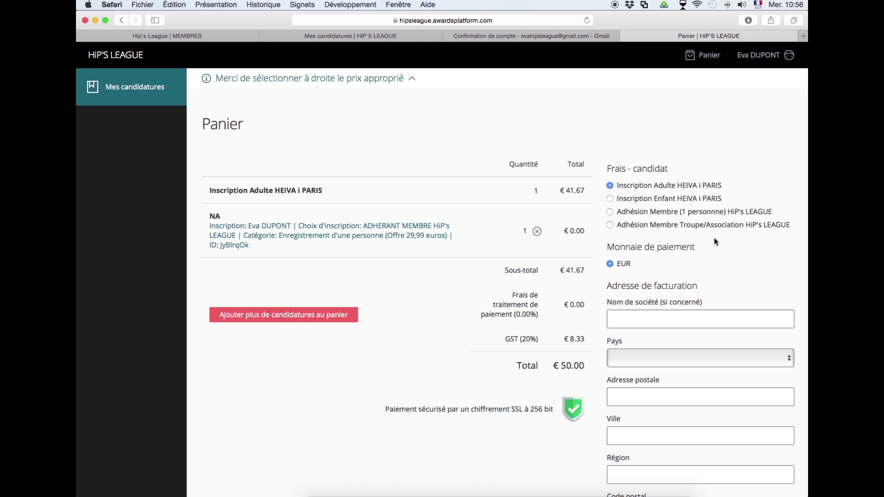
Choose the Adhésion Membre (1 personne) fee, set the billing country to France, and proceed to payment.
click(610, 213)
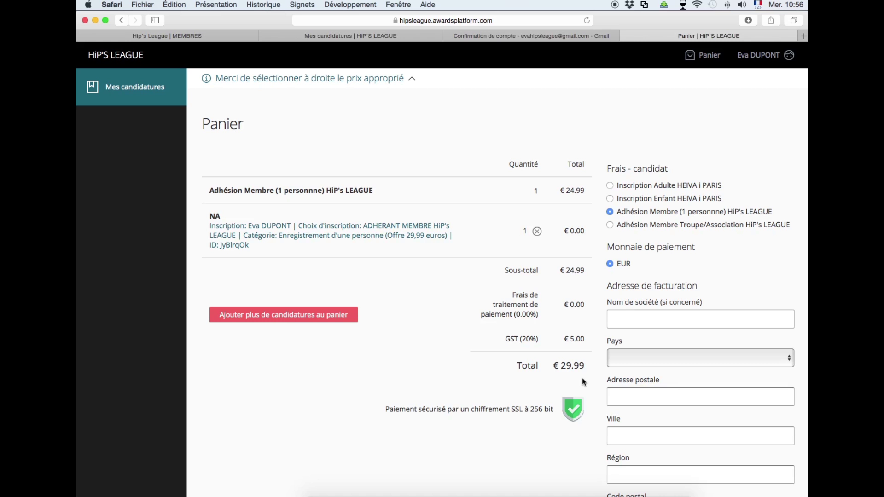
click(625, 322)
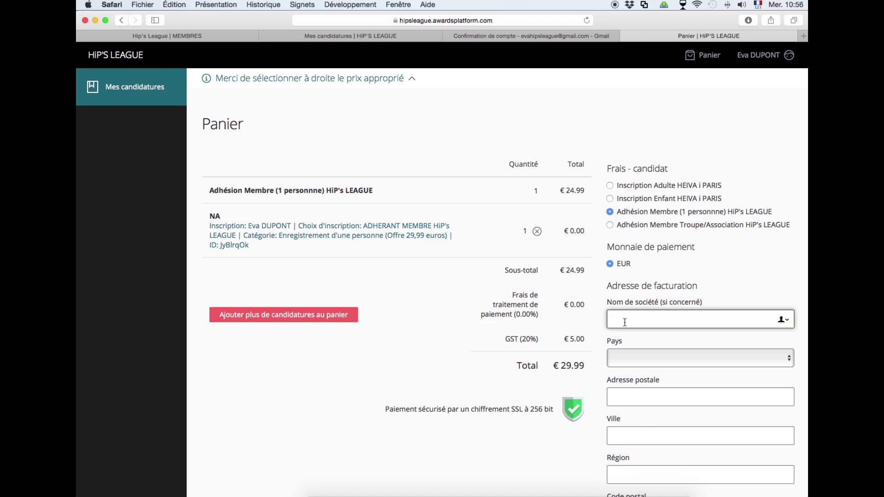
click(631, 367)
scroll(639, 389, down, 20)
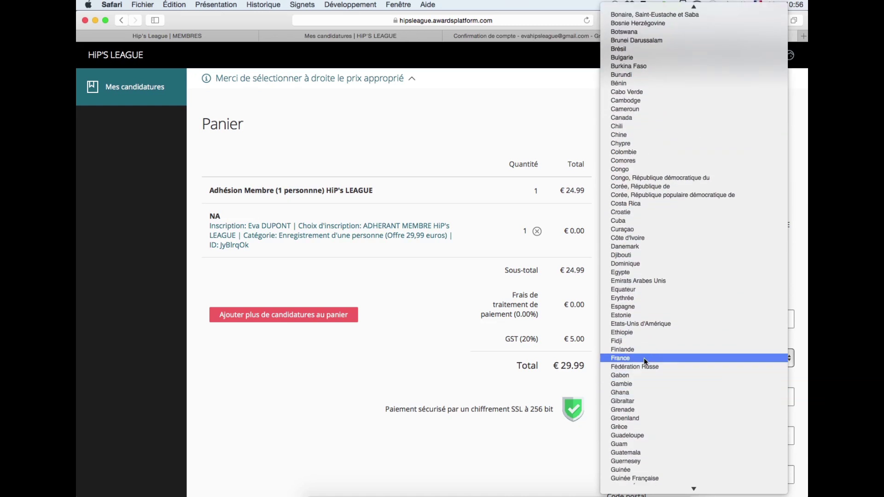
click(644, 357)
scroll(667, 401, down, 8)
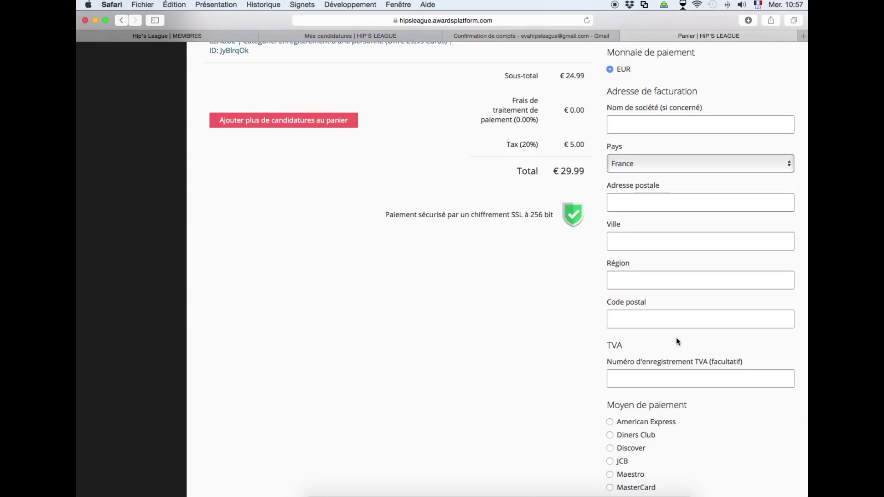
scroll(677, 343, down, 6)
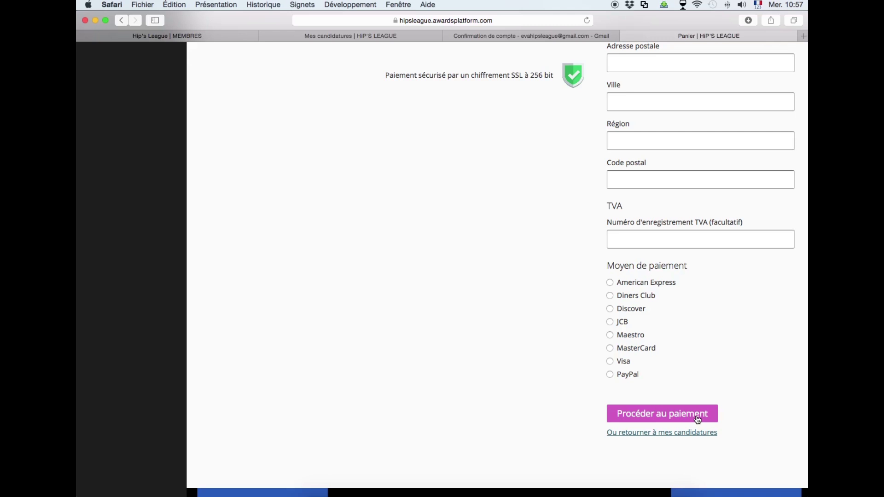
click(697, 417)
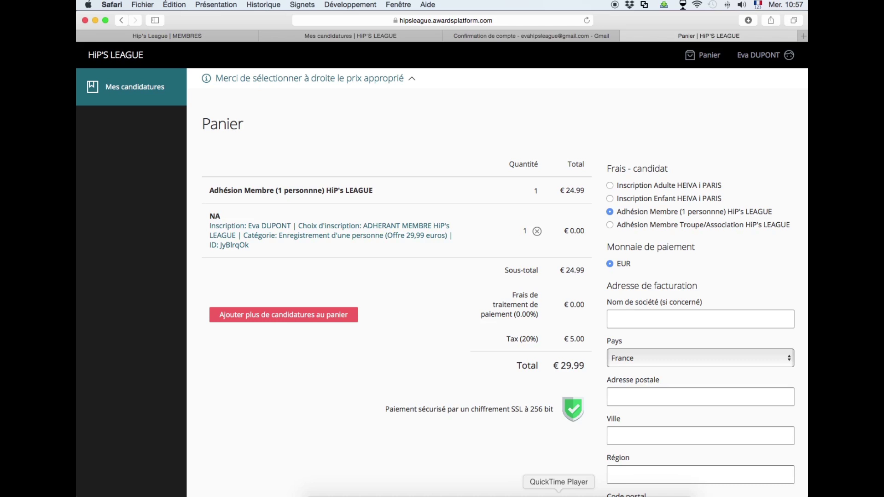
Log out from the account menu and delete the autofilled e-mail and password in Se connecter.
click(768, 59)
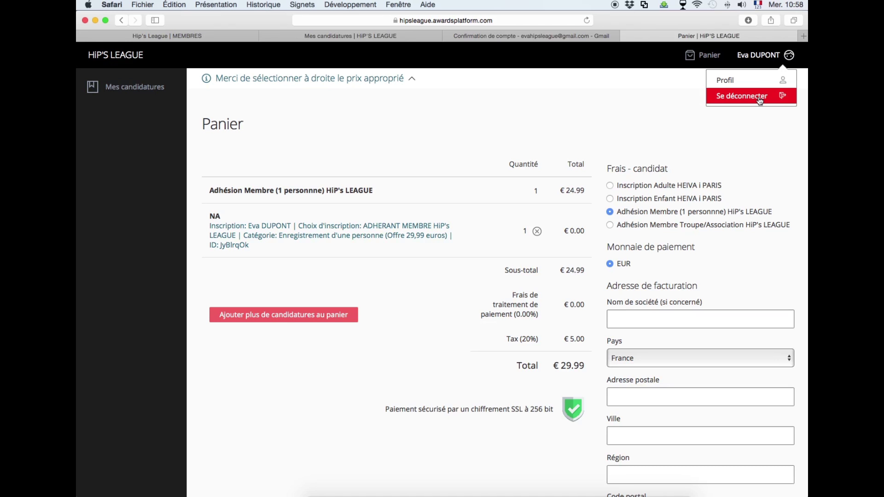
click(759, 98)
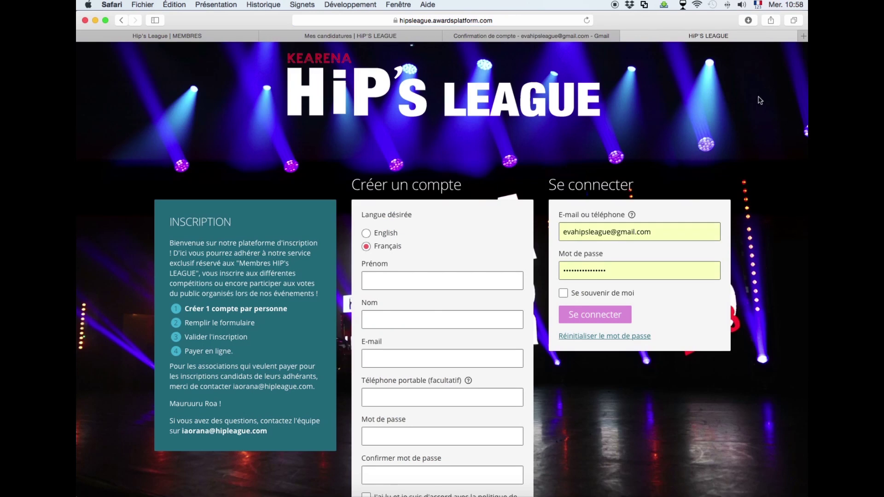
drag(615, 272, 513, 270)
key(BackSpace)
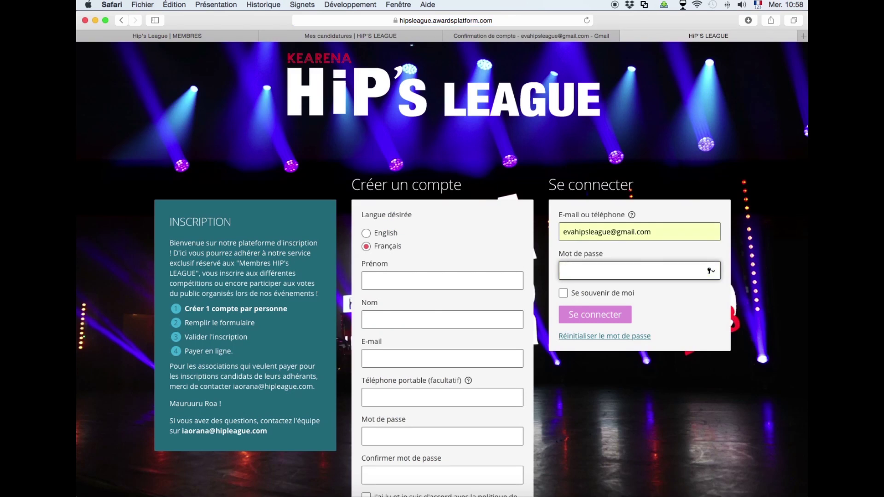
drag(662, 232, 508, 234)
key(BackSpace)
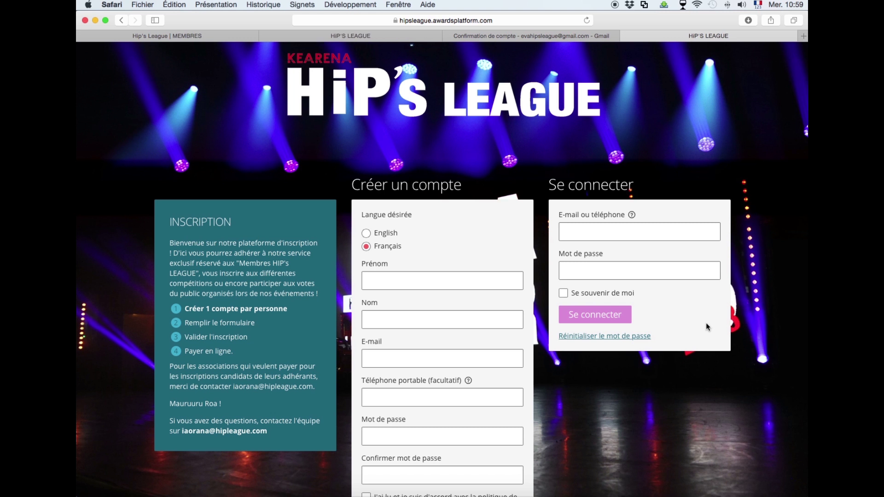
scroll(677, 389, down, 1)
scroll(677, 389, up, 1)
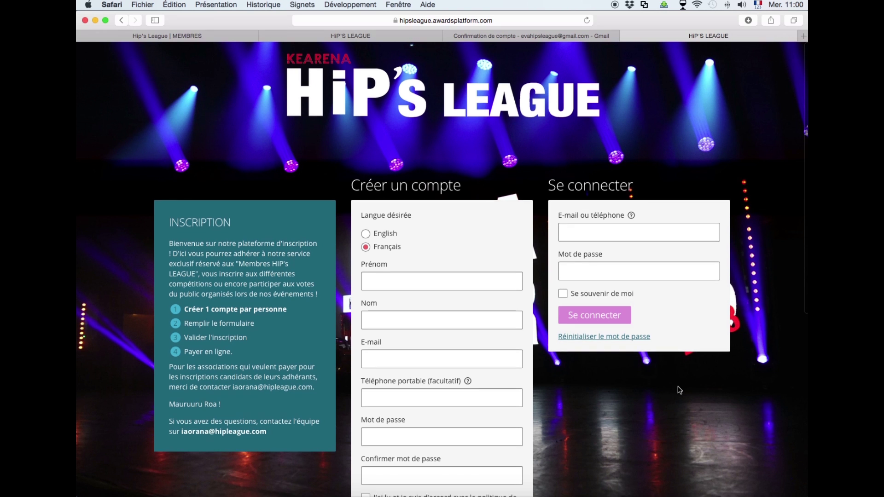
scroll(679, 390, down, 1)
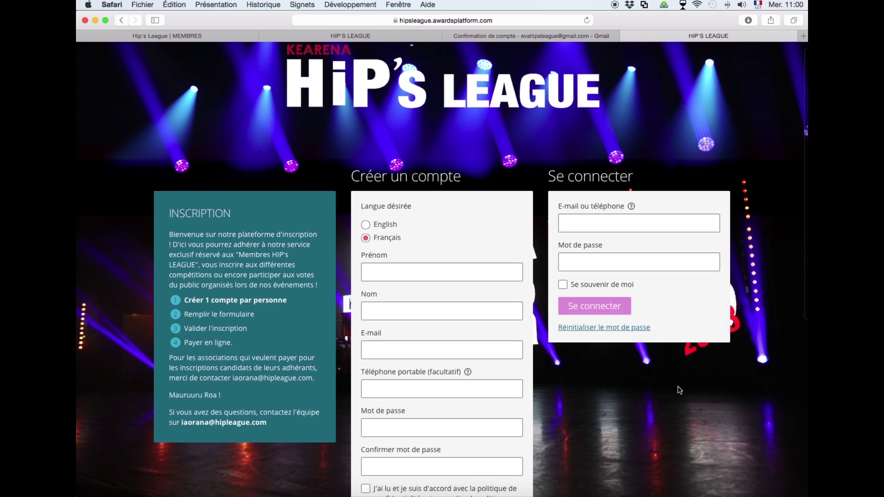
scroll(680, 390, down, 1)
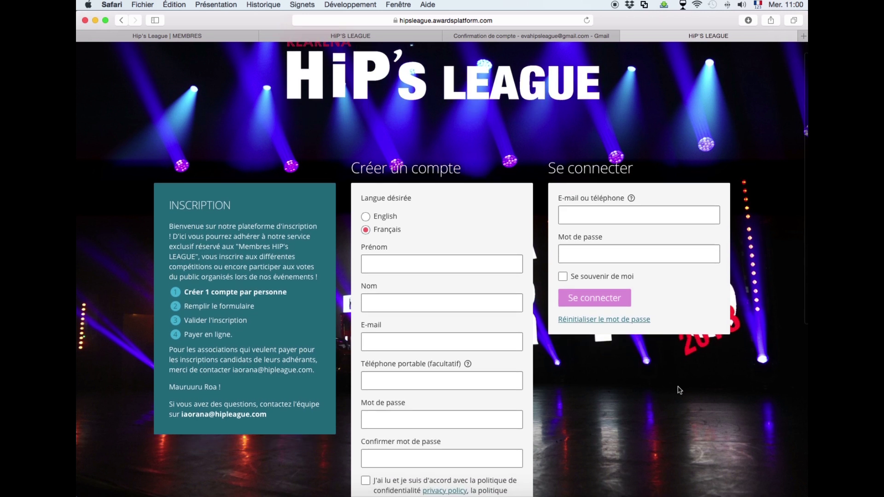
Enter the member's first name, surname and e-mail address in Créer un compte.
scroll(679, 390, down, 2)
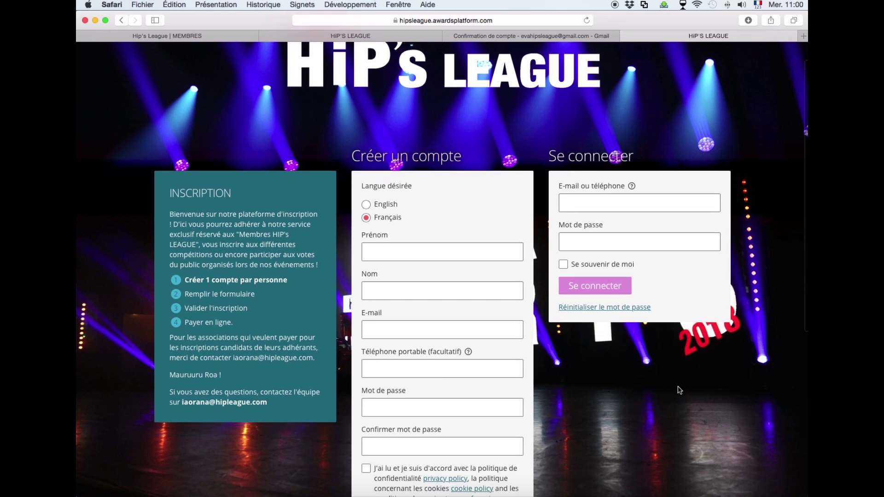
scroll(679, 390, down, 1)
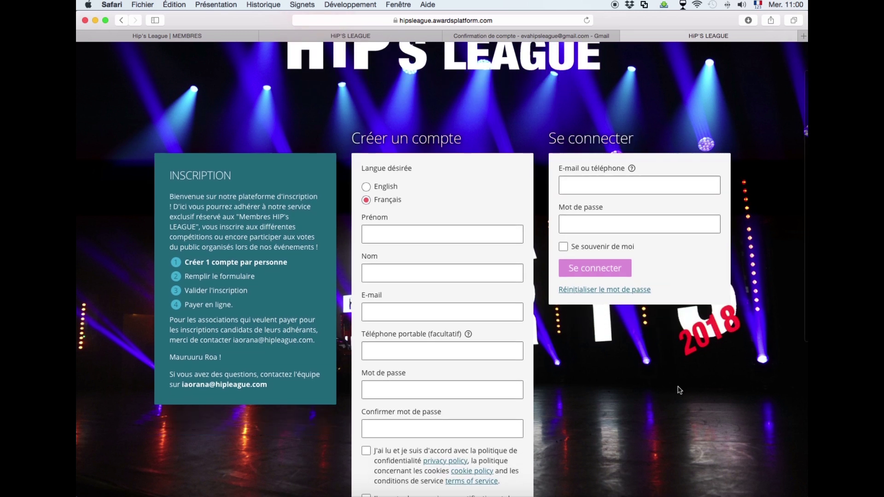
scroll(680, 390, up, 1)
click(414, 236)
text(Eva)
click(400, 276)
text(DUPONT)
click(389, 315)
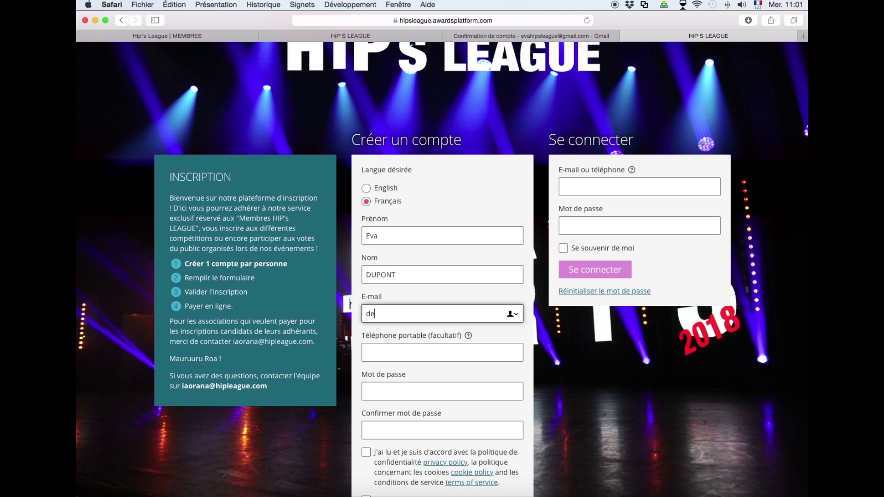
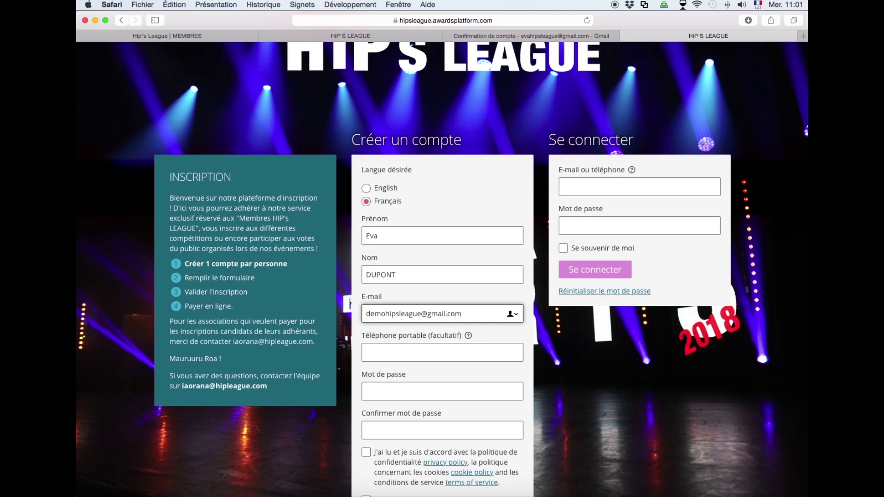
click(502, 375)
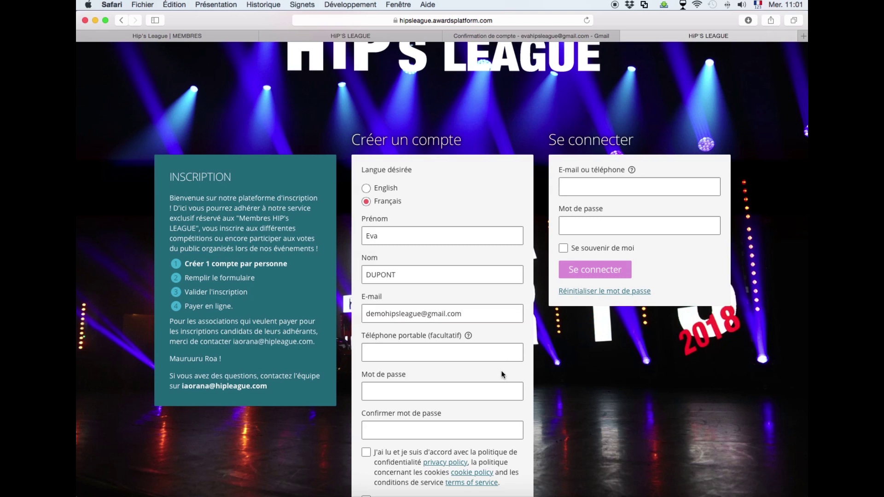
Enter and confirm the account password, then tick both consent checkboxes.
scroll(502, 374, down, 1)
click(468, 362)
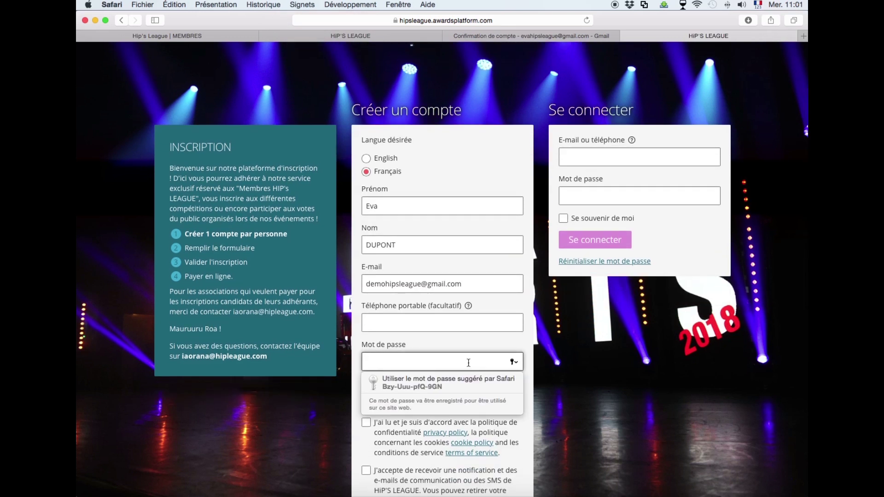
text(••••••••••••••••)
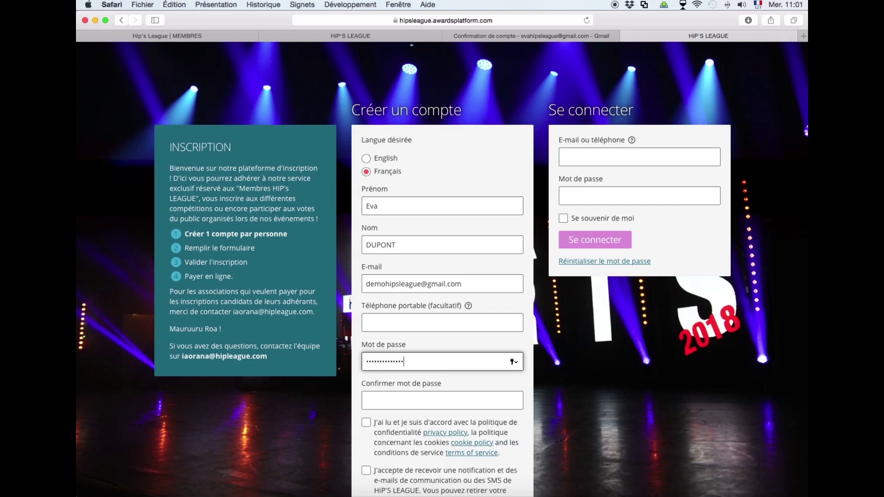
scroll(481, 291, down, 2)
click(442, 344)
text(••••••••••••••••)
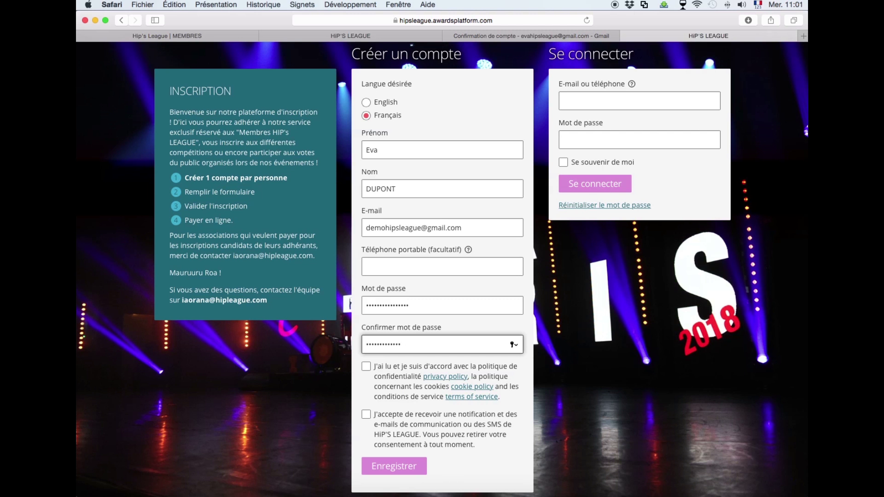
click(367, 368)
click(367, 416)
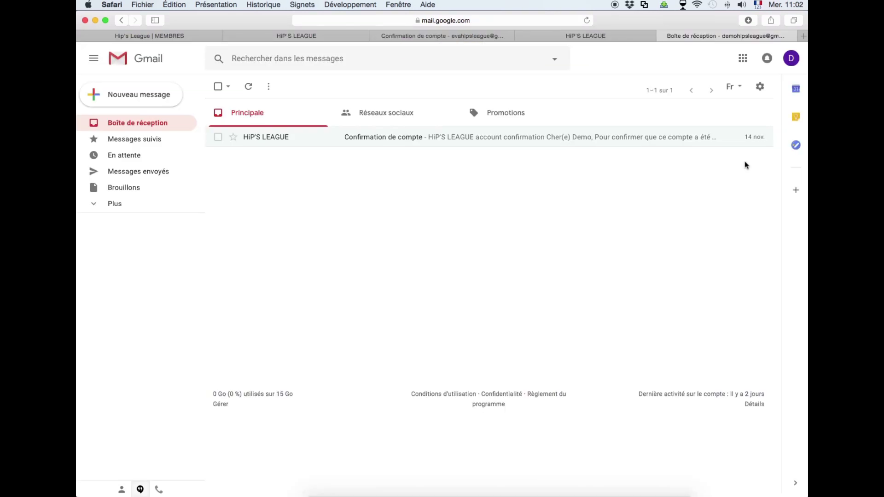
Close the old confirmation tab, open the 'Confirmation de compte' email and follow its register/confirm link.
click(374, 36)
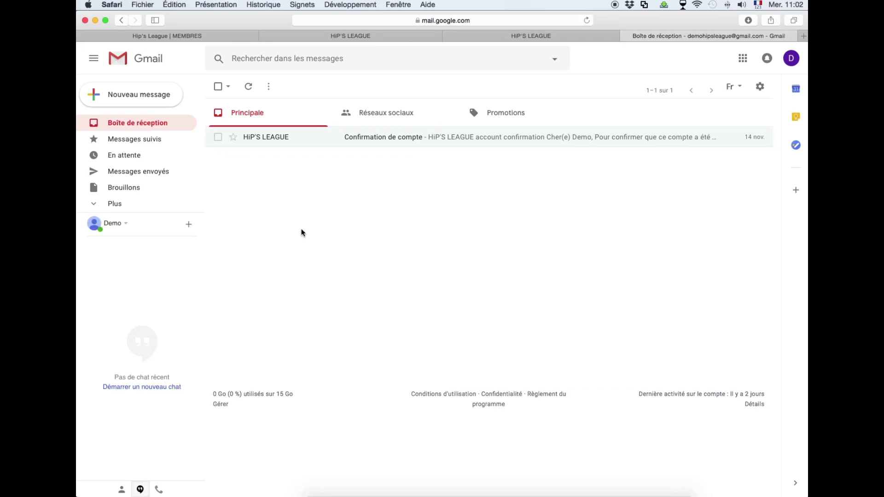
click(369, 143)
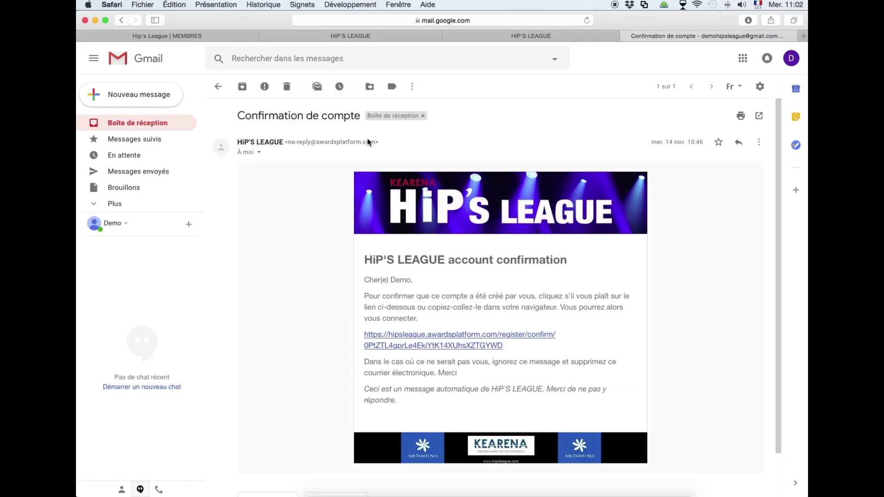
scroll(713, 335, down, 3)
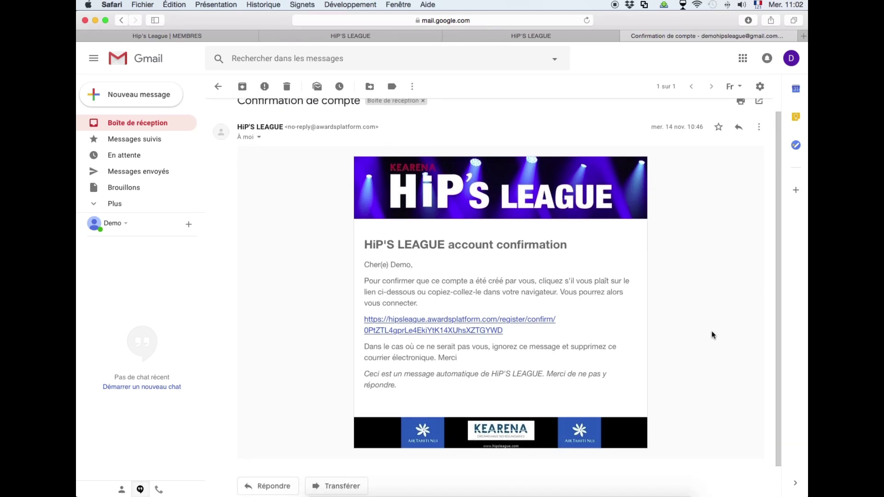
click(483, 338)
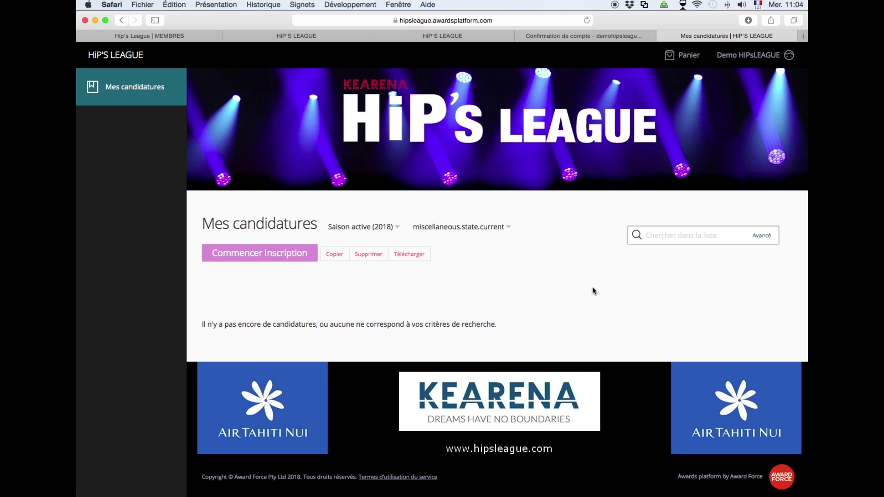
Start a new application as ADHERANT MEMBRE HiP's LEAGUE in the troupe/association category at 49,99 euros.
click(252, 251)
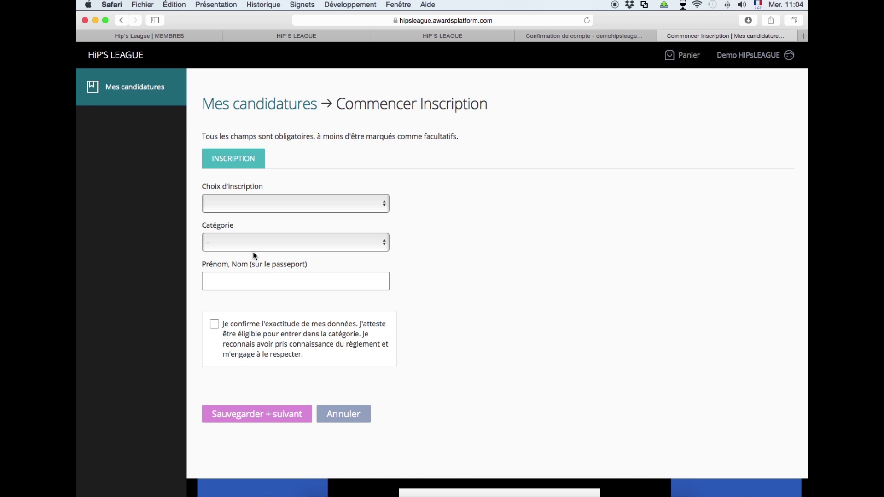
click(385, 204)
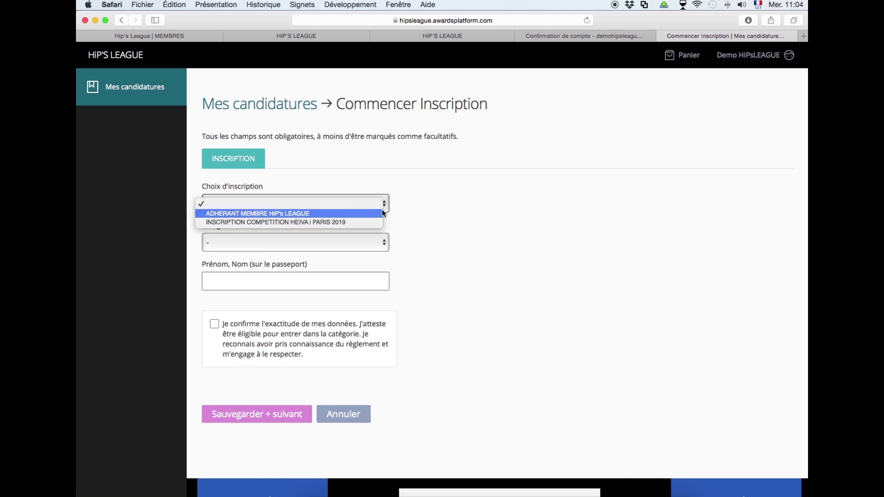
click(382, 209)
click(385, 239)
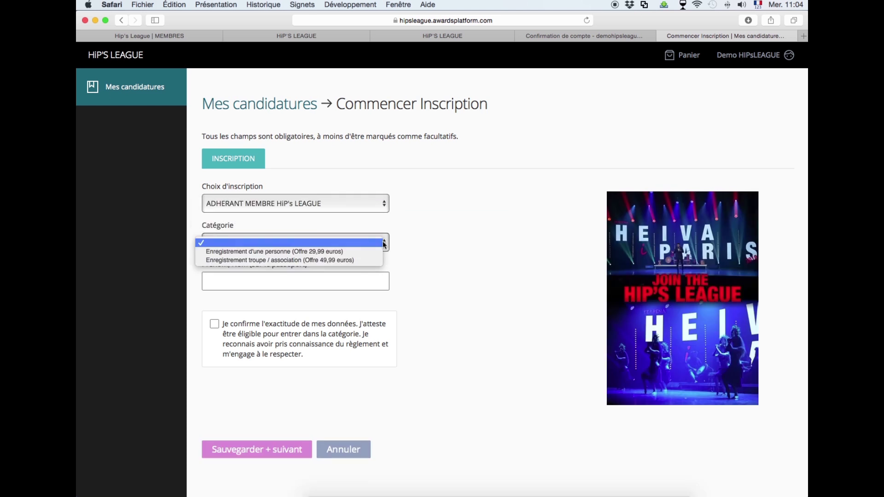
click(377, 259)
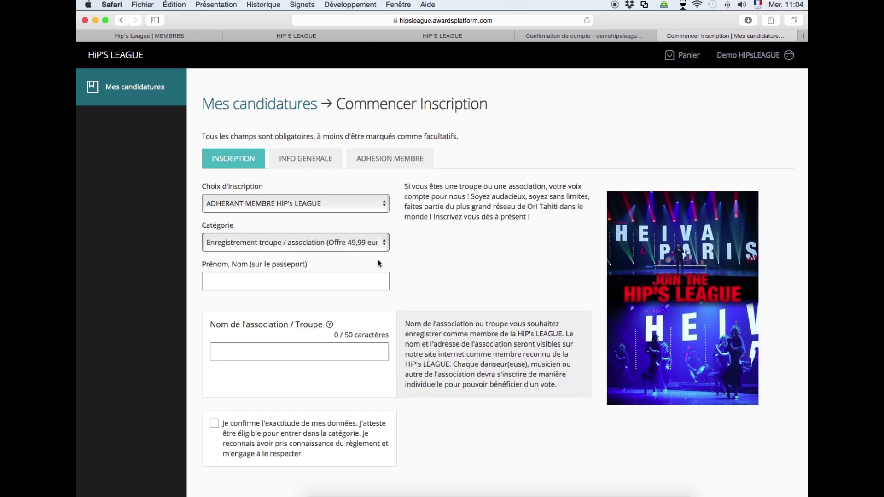
Fill in the applicant's name and troupe 'Troupe HIPS LEAGUE', confirm accuracy, and save.
click(337, 286)
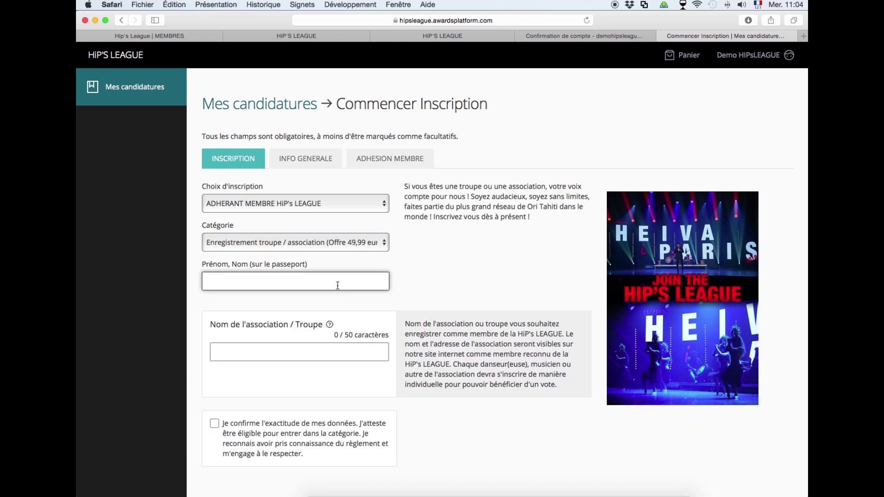
text(Eva DUPONT)
click(459, 299)
click(233, 351)
text(Troupe HIPS LEAGUE)
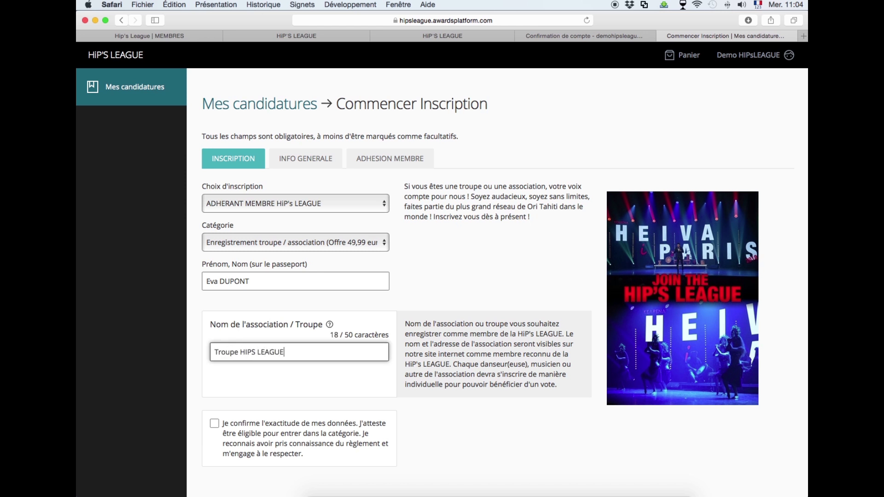
click(214, 423)
scroll(291, 458, down, 2)
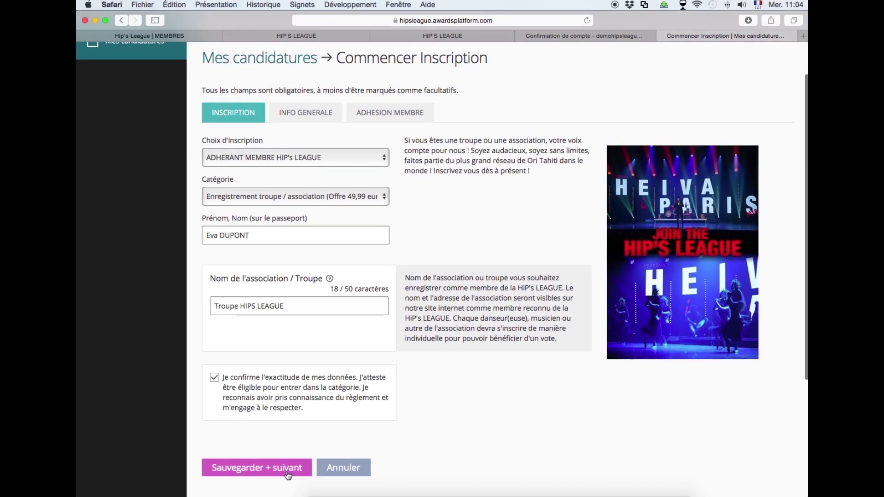
click(287, 471)
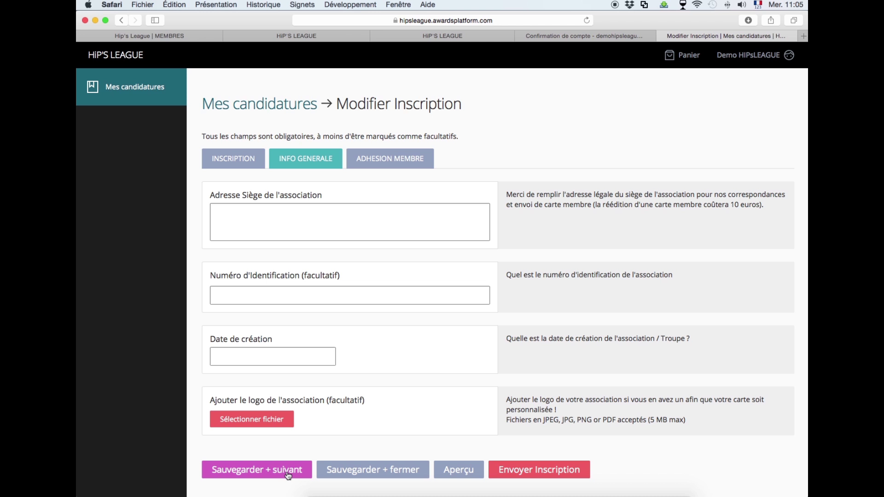
Enter the association's headquarters street address, postcode and city on two lines in Adresse Siège.
click(223, 210)
key(Return)
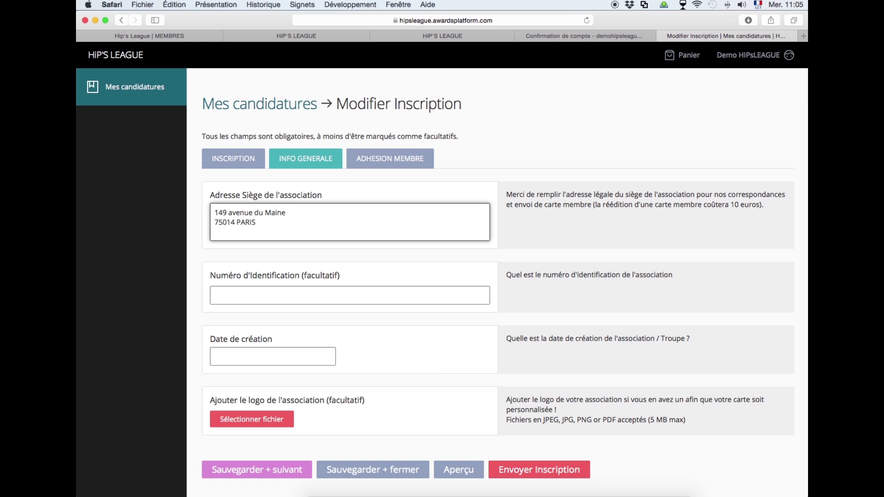
click(320, 298)
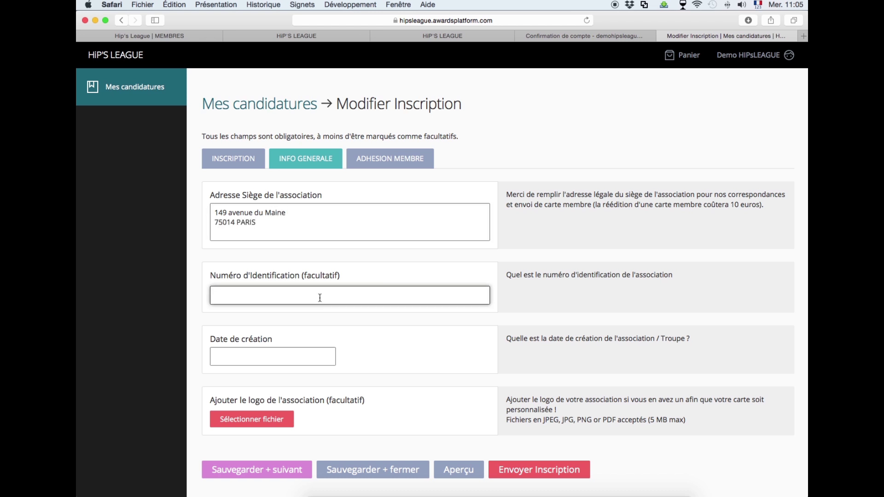
Set the creation date to 20/09/2014 and save the general info.
click(285, 357)
drag(286, 357, 214, 355)
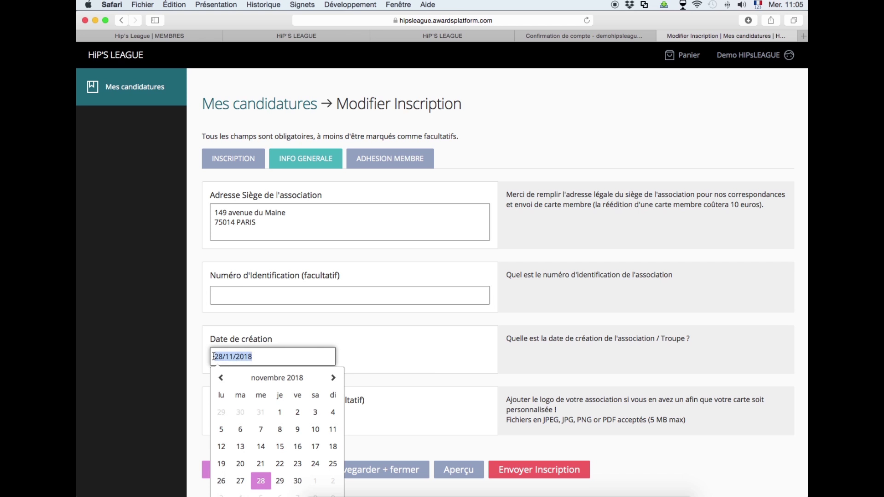
text(20092014)
click(400, 373)
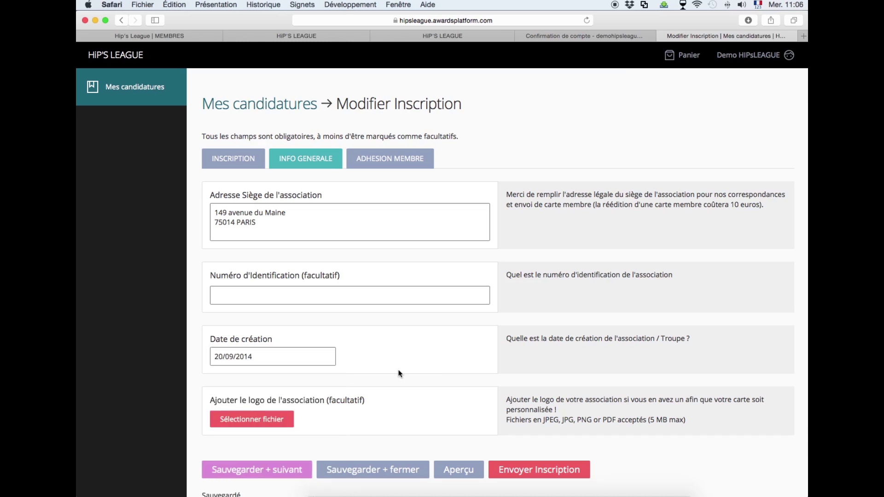
scroll(399, 374, down, 3)
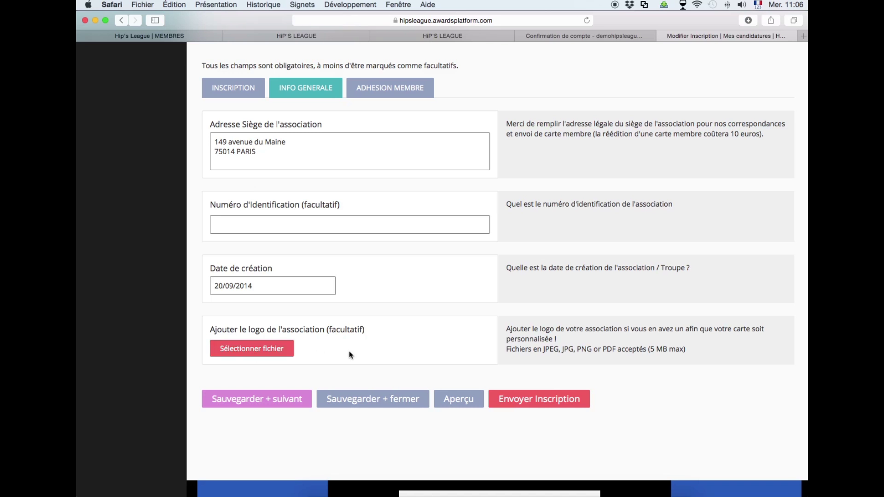
click(276, 399)
scroll(321, 369, up, 2)
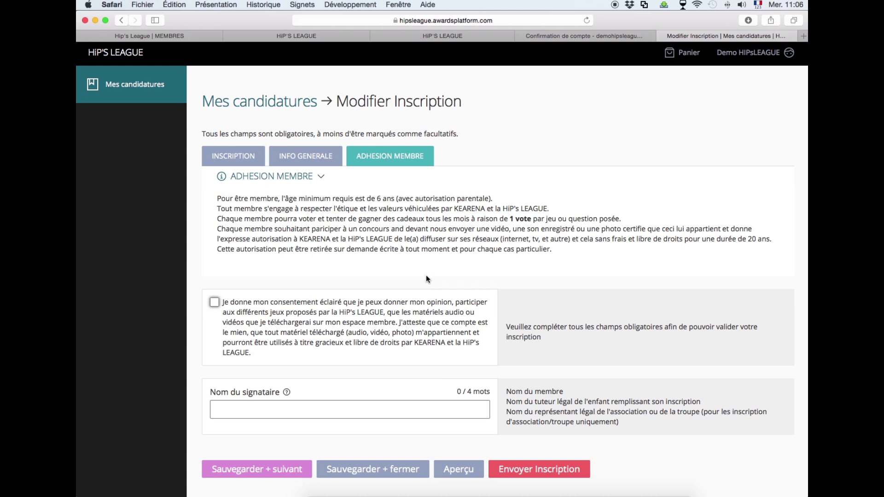
Consent to the membership terms, sign with the applicant's name, save, and send the application.
click(214, 302)
click(253, 412)
text(Eva DUPONT)
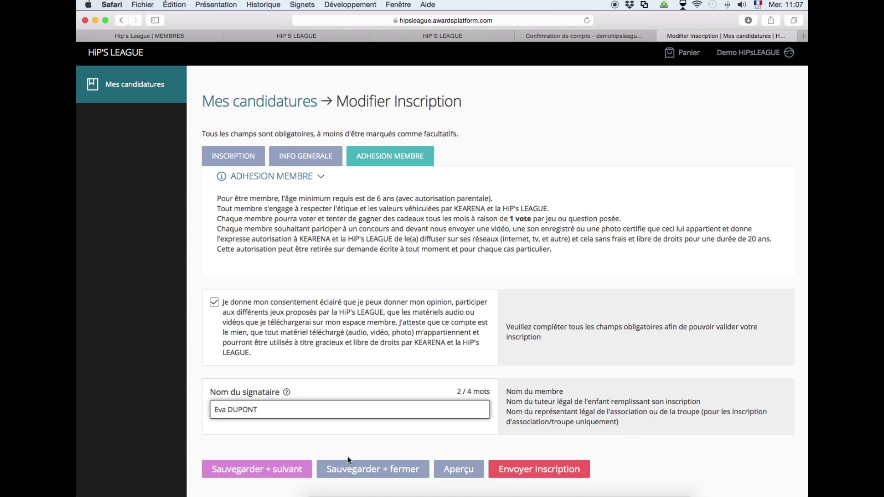
click(277, 470)
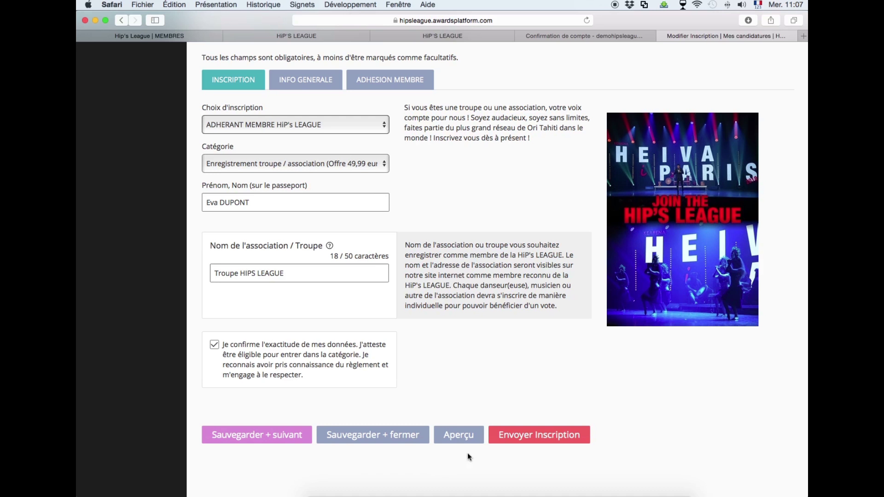
scroll(506, 462, up, 2)
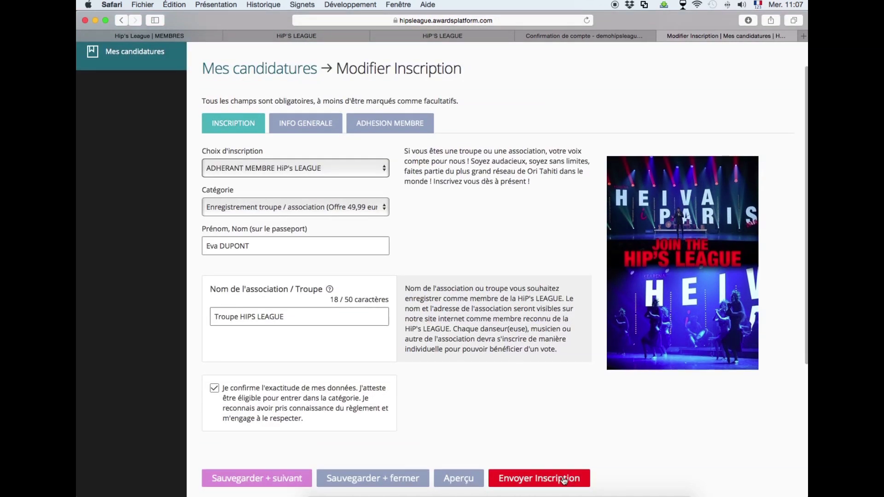
click(573, 483)
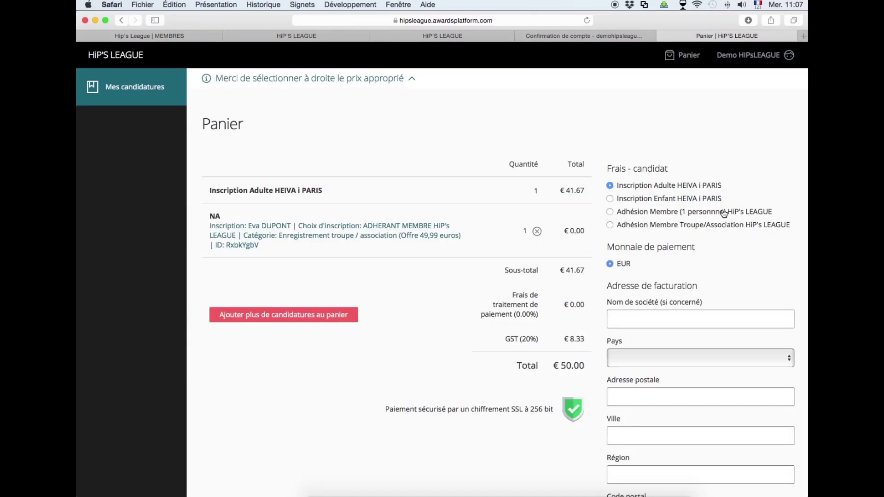
Select the Adhésion Membre Troupe/Association fee for €49.99, proceed to payment, then return to the applications list.
click(610, 226)
scroll(752, 282, down, 8)
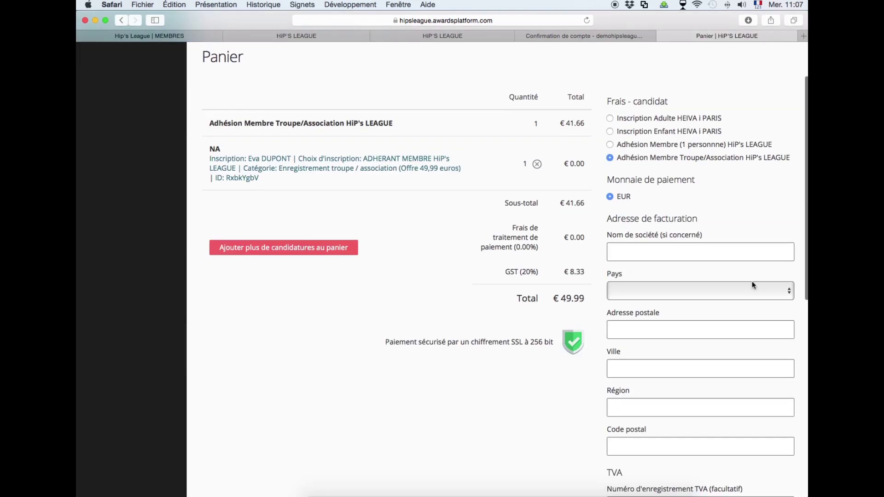
scroll(751, 281, down, 2)
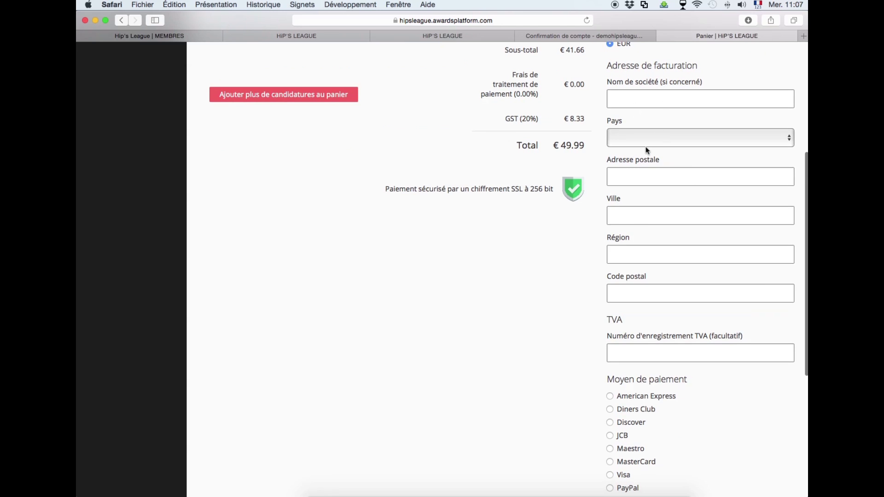
scroll(681, 350, down, 2)
scroll(700, 394, down, 2)
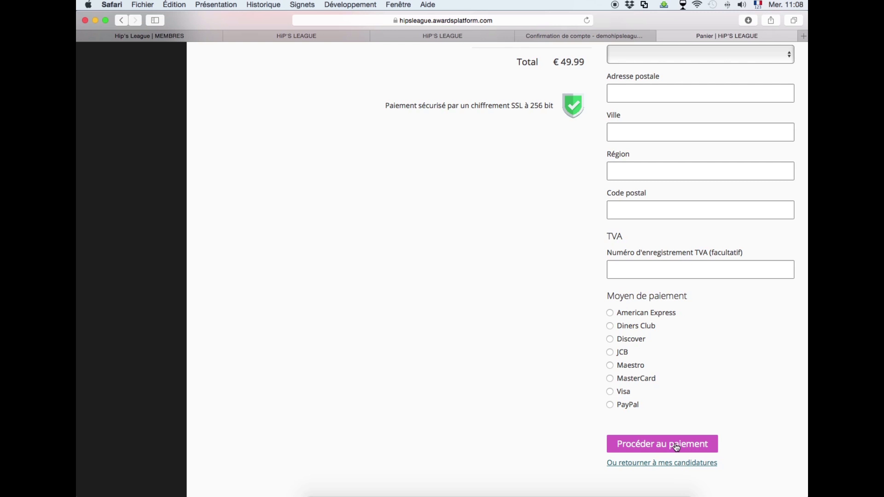
click(677, 447)
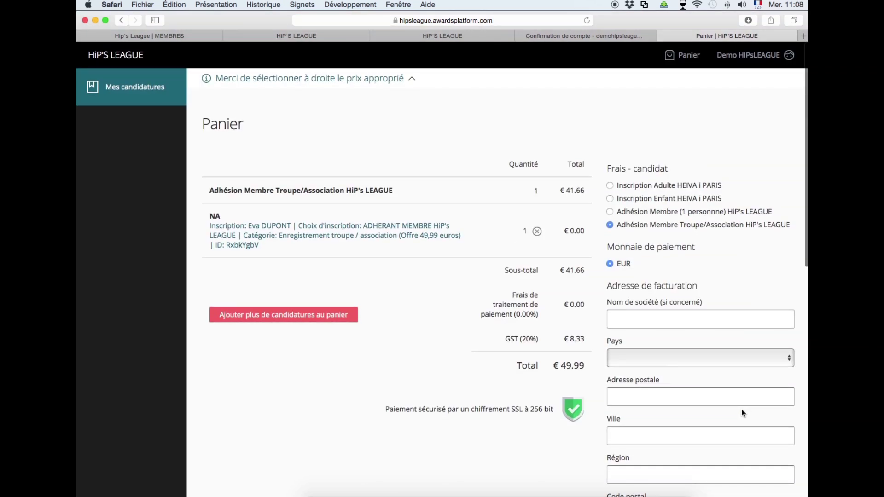
click(116, 91)
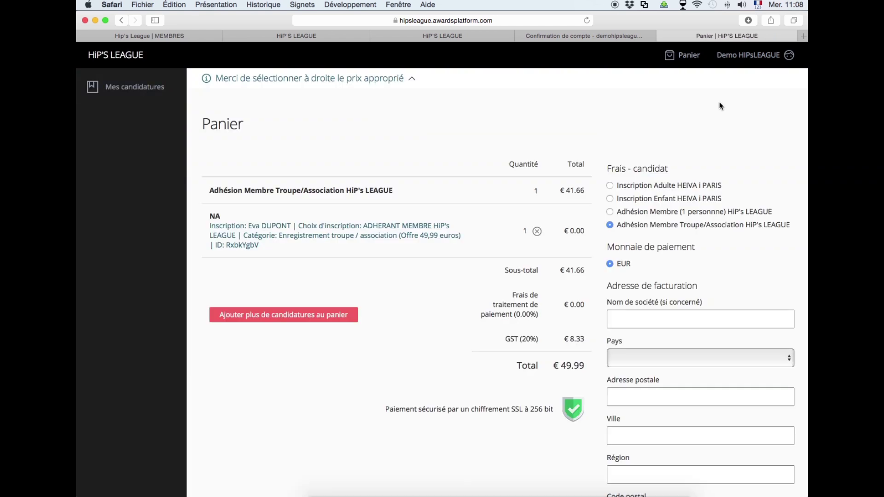
scroll(721, 106, down, 15)
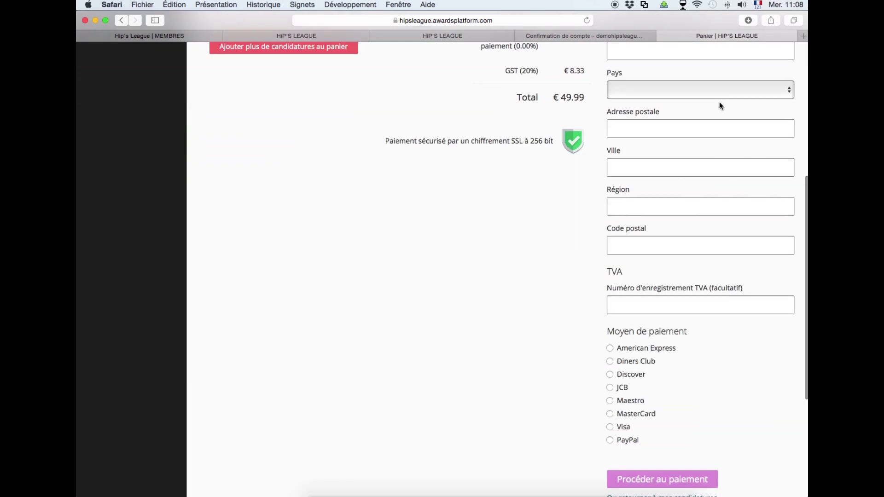